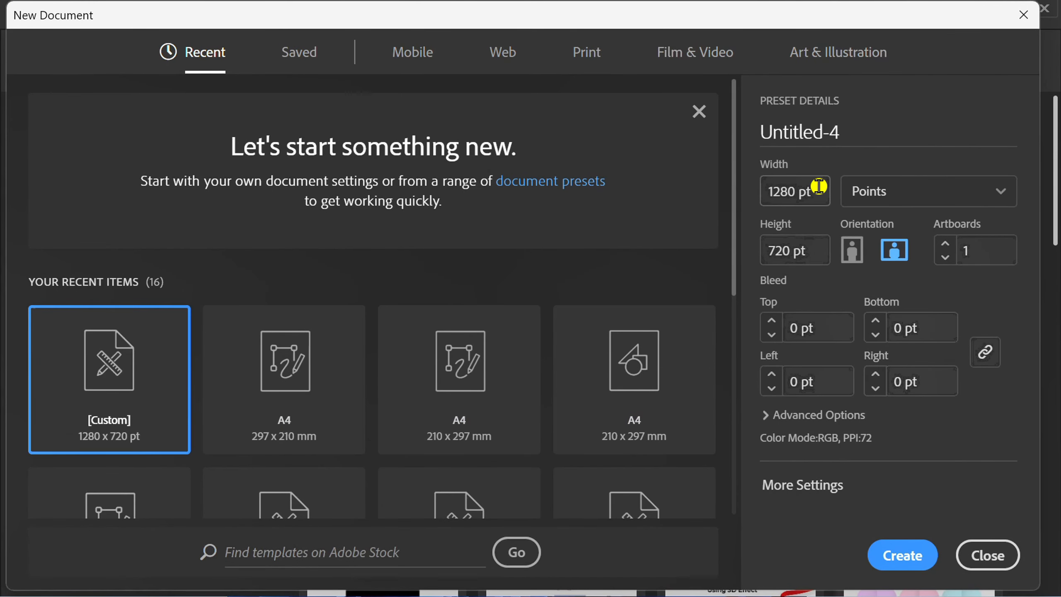
Step: Create a new landscape document 1280 pt wide and 720 pt high
click(817, 191)
click(819, 250)
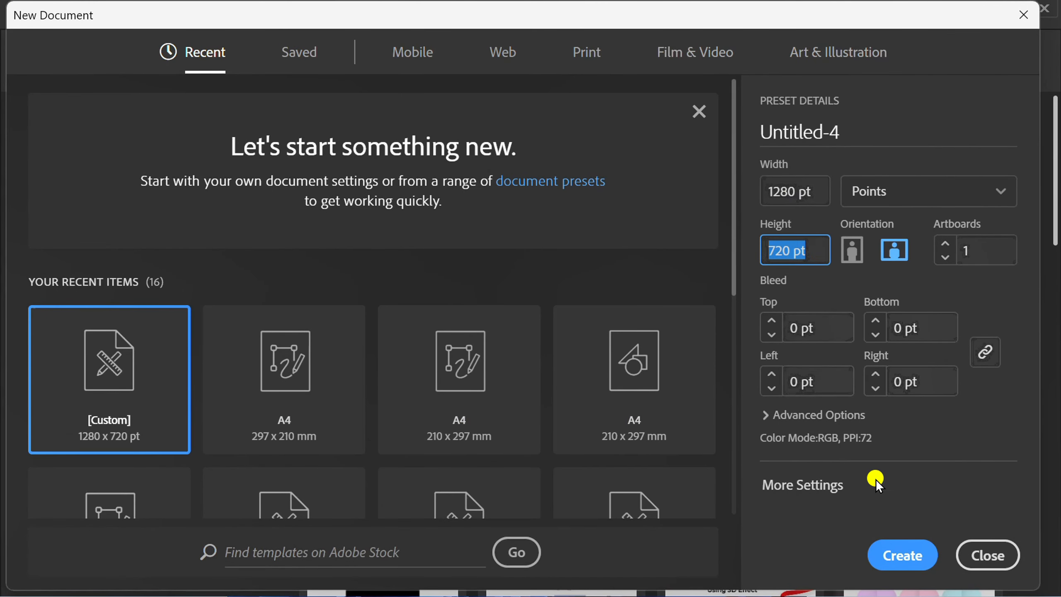
click(909, 556)
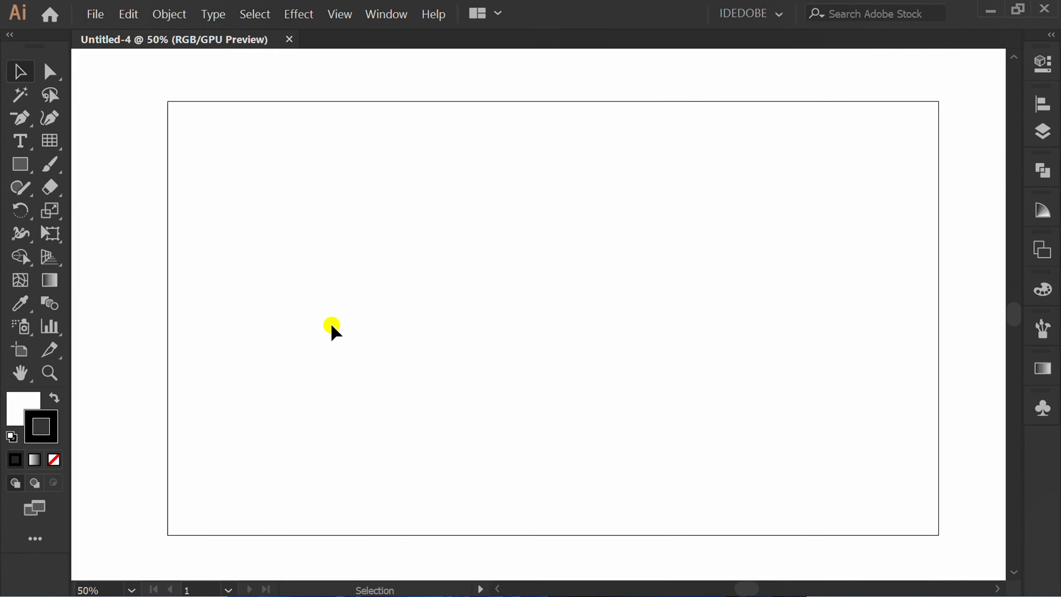
Step: Draw a 1280 × 720 pt rectangle covering the whole artboard and fill it with black
key(m)
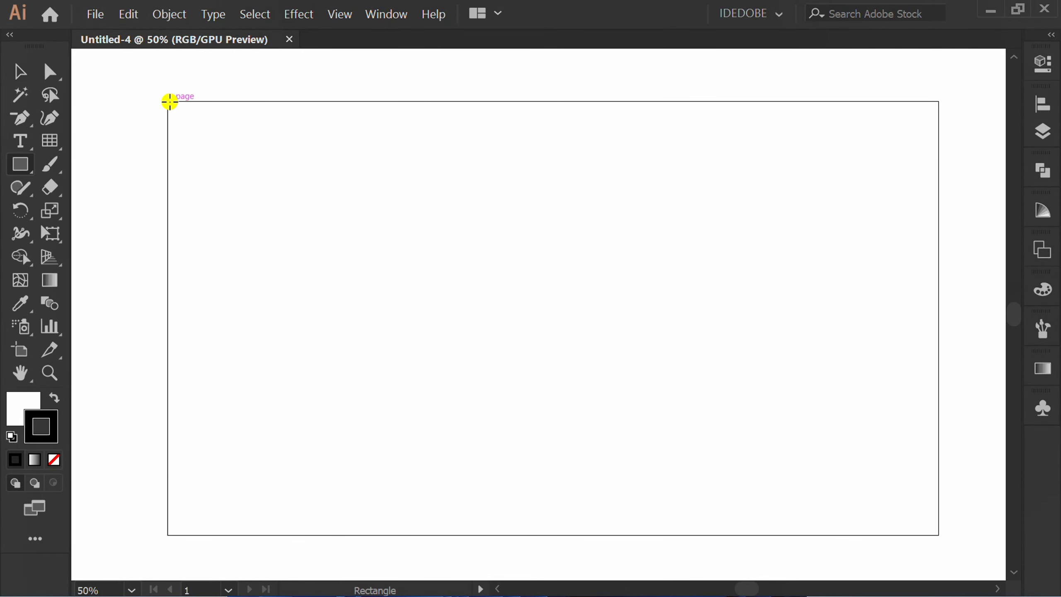
drag(167, 102, 940, 535)
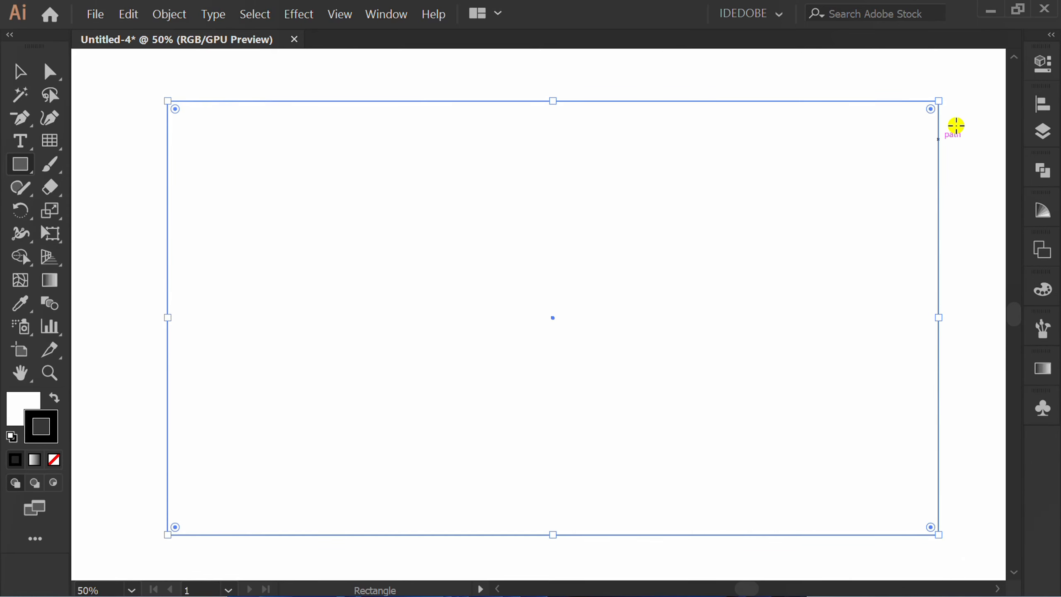
click(1043, 62)
click(801, 257)
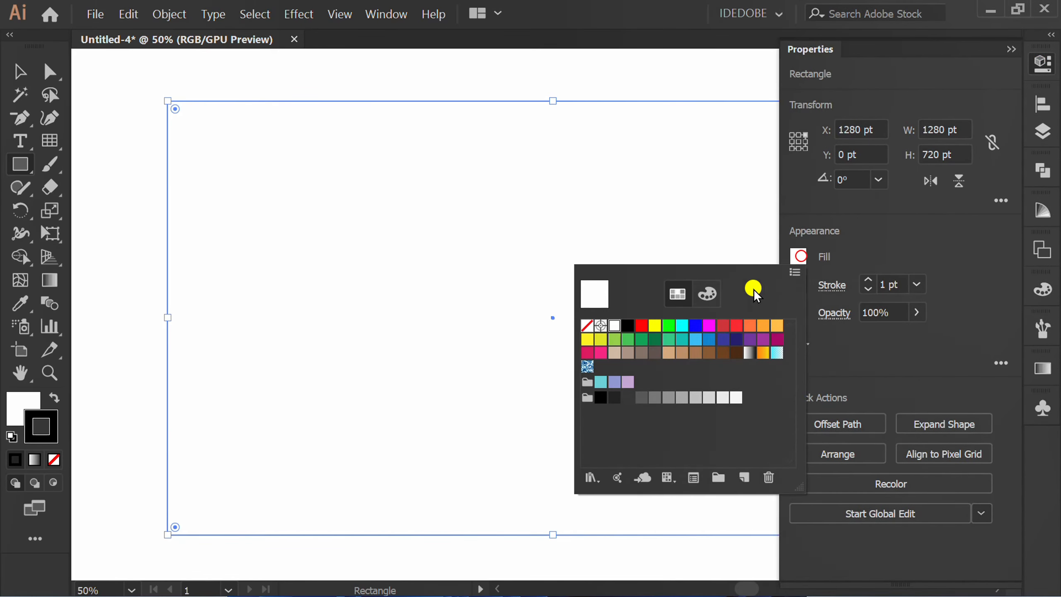
click(628, 325)
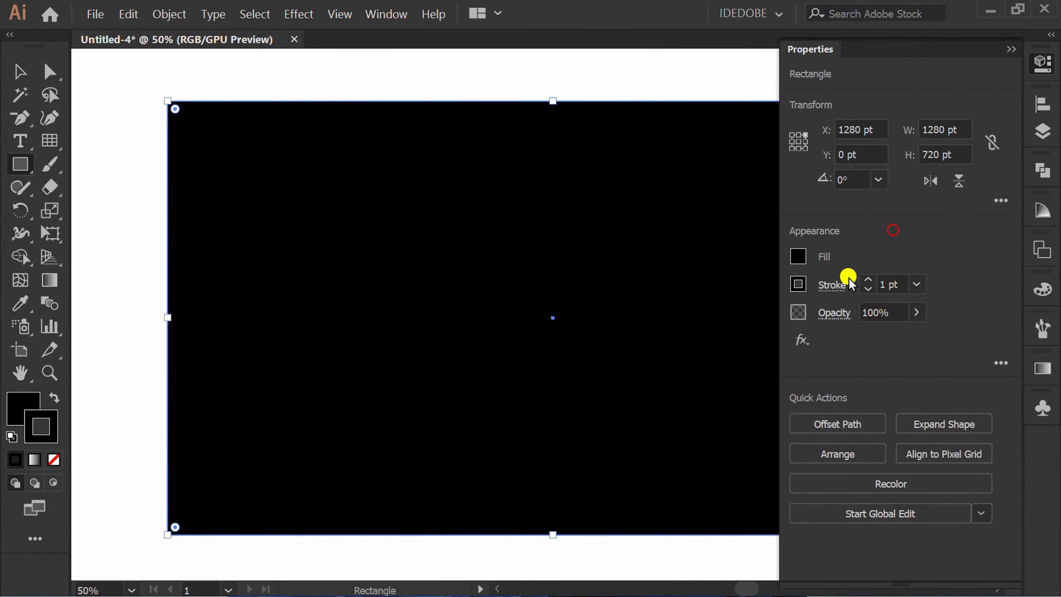
Step: Remove the stroke from the black background rectangle and lock it
click(797, 284)
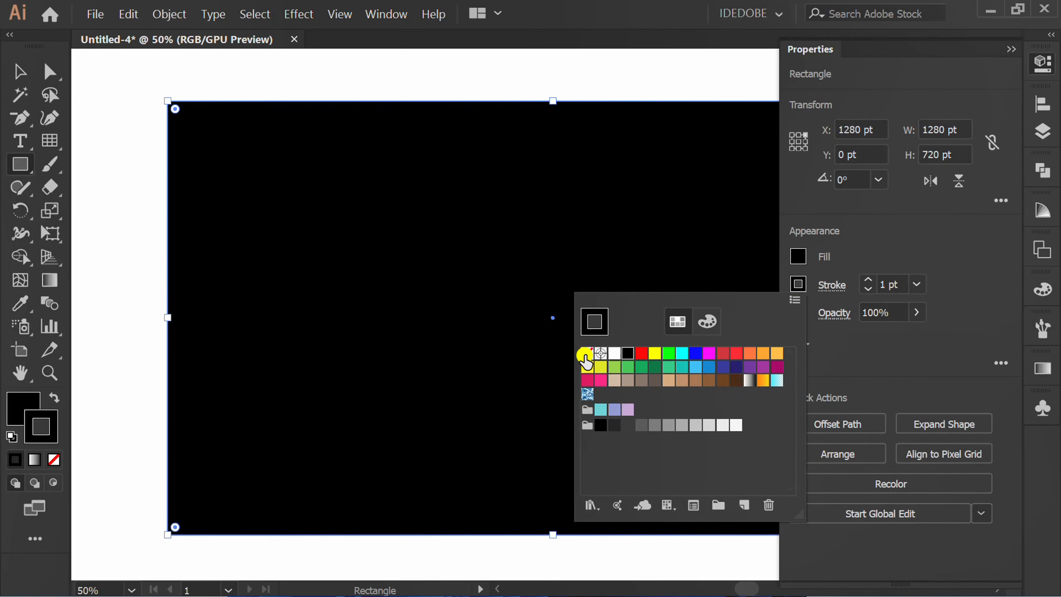
click(587, 355)
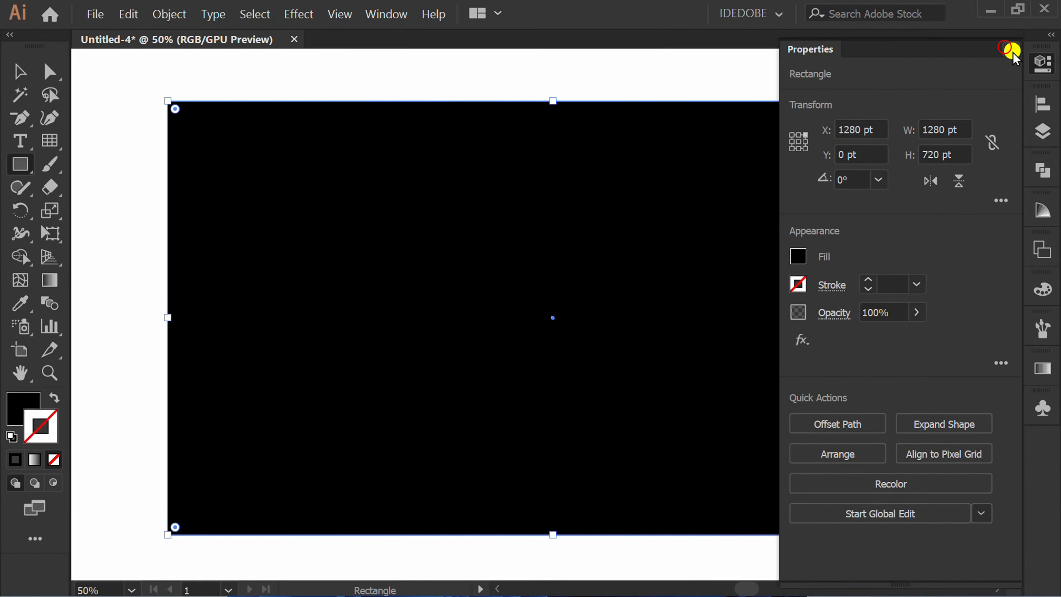
click(1012, 50)
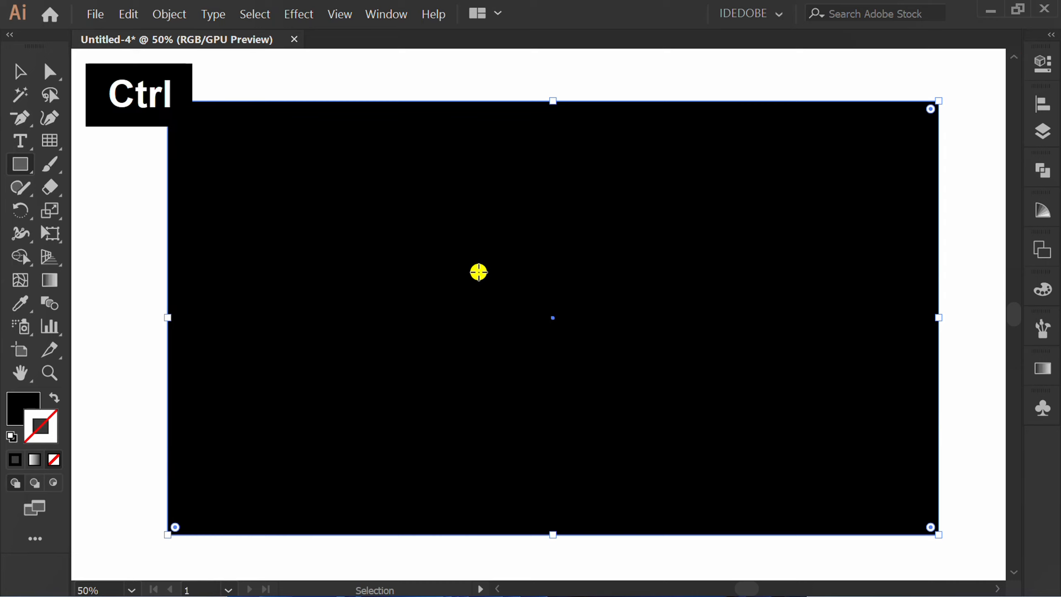
key(ctrl+c)
key(ctrl+2)
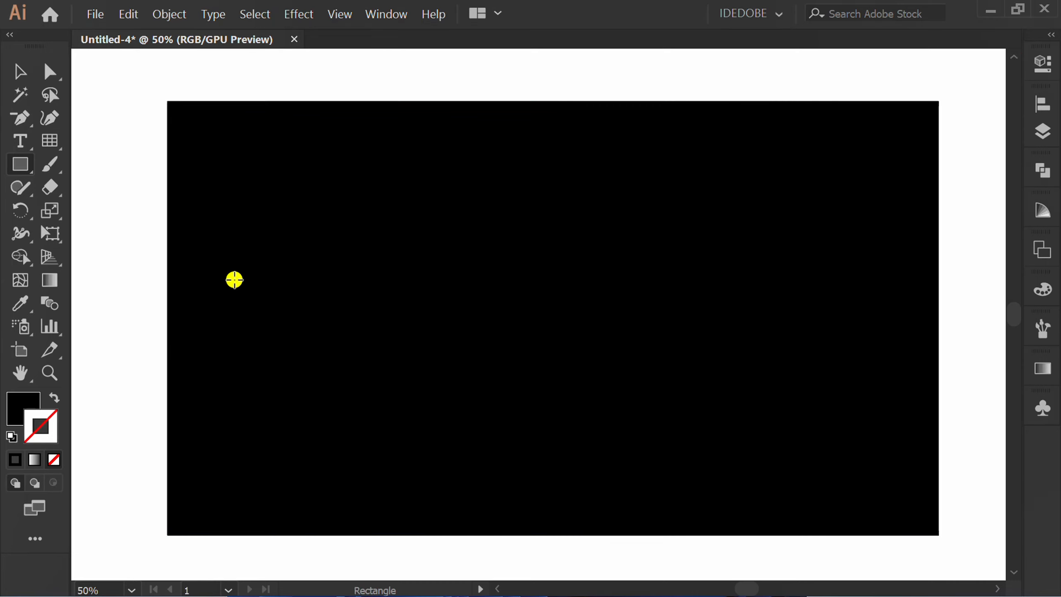
Step: Draw a rectangular grid with 20 horizontal and 40 vertical dividers across the whole artboard
click(43, 144)
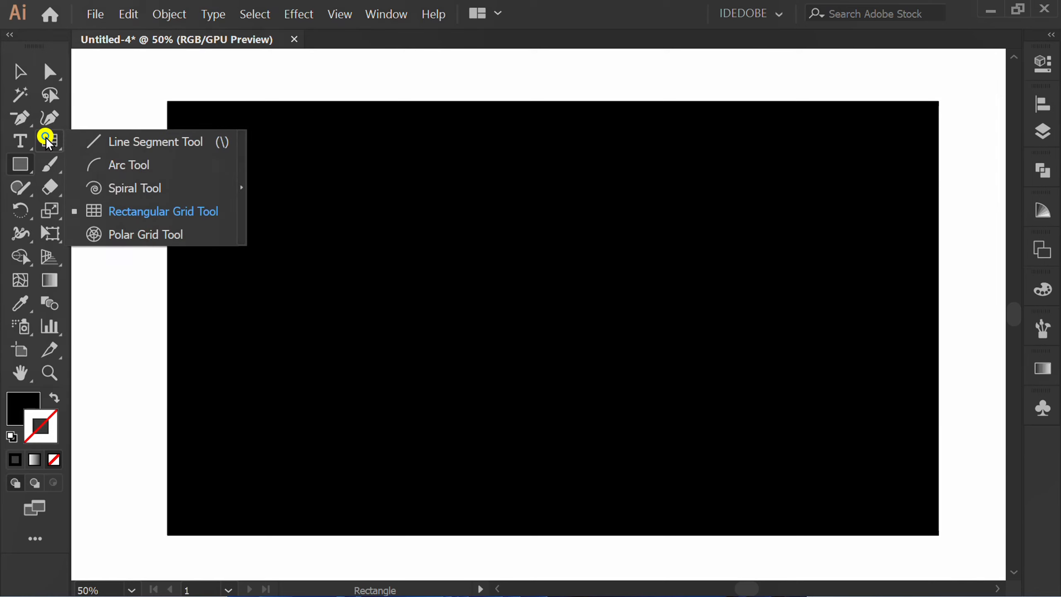
click(179, 208)
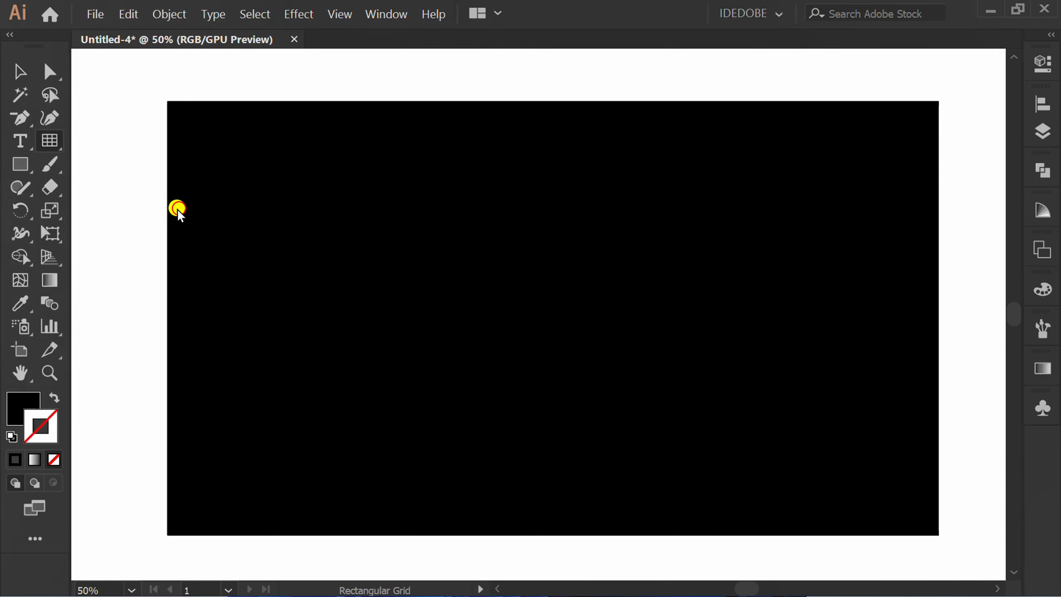
double_click(46, 141)
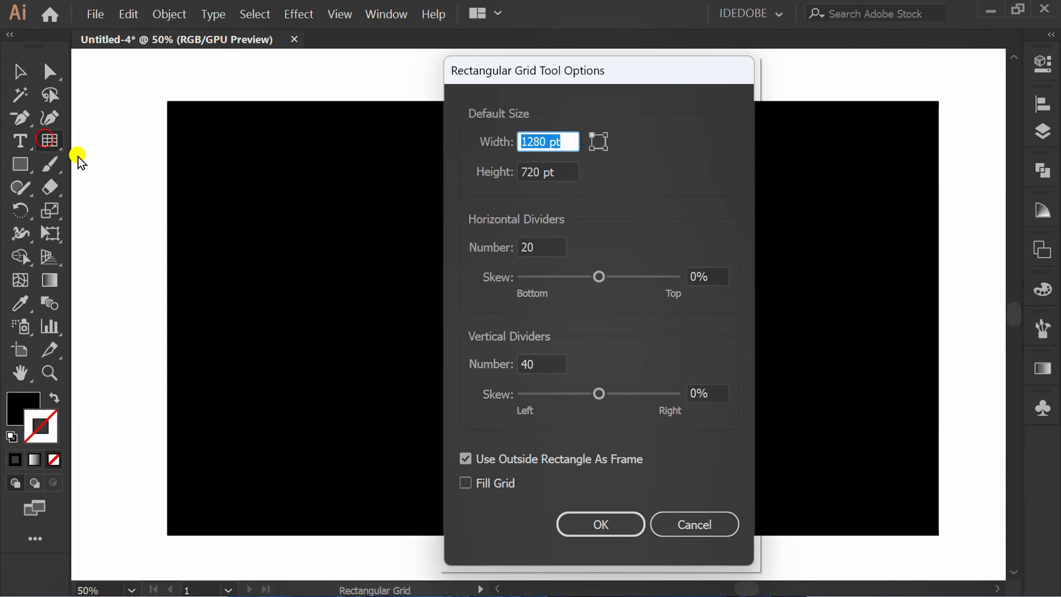
click(552, 243)
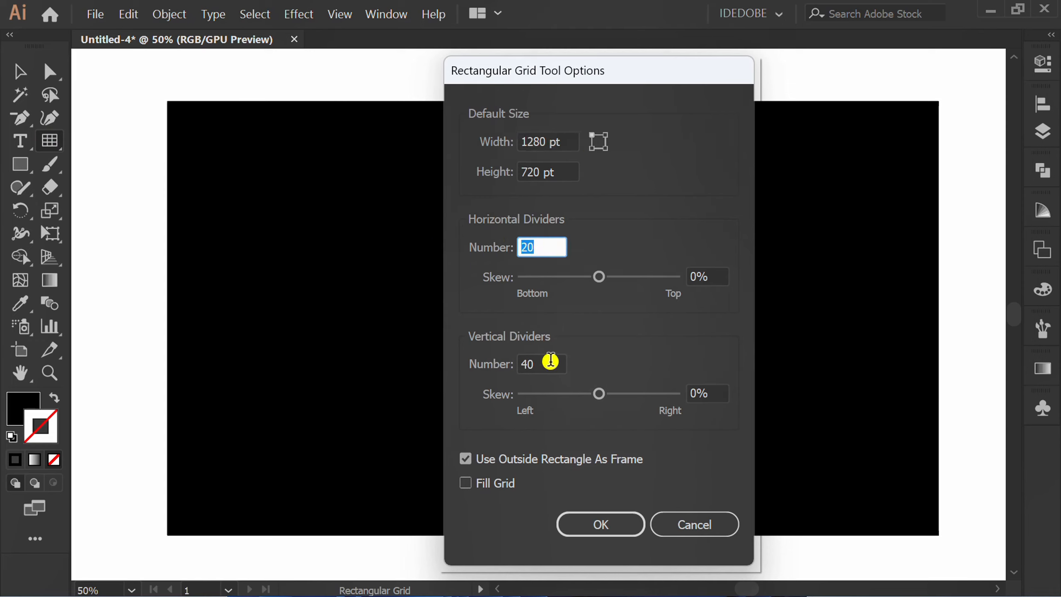
click(551, 362)
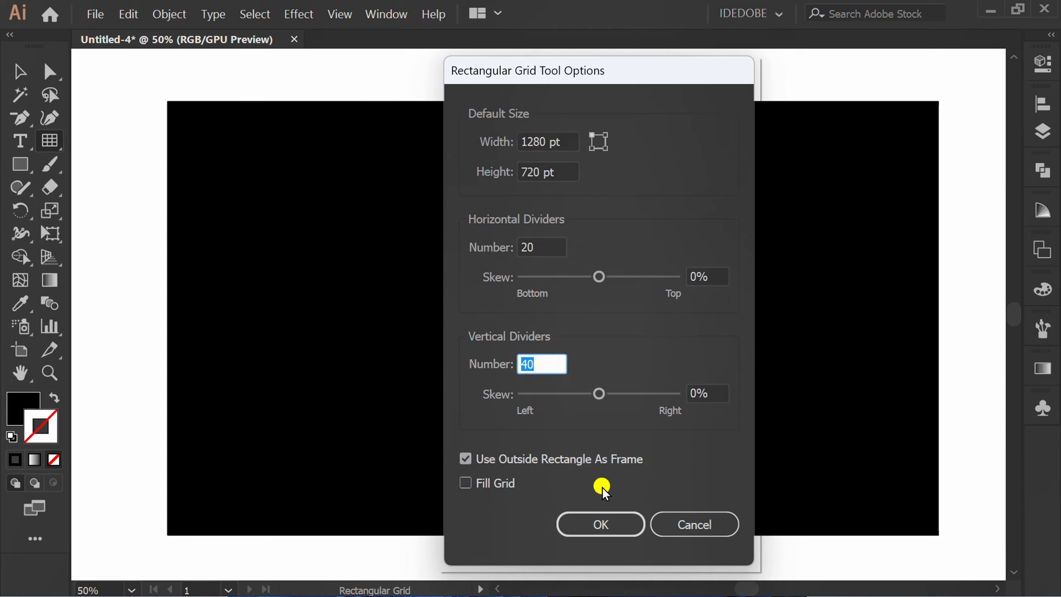
click(617, 518)
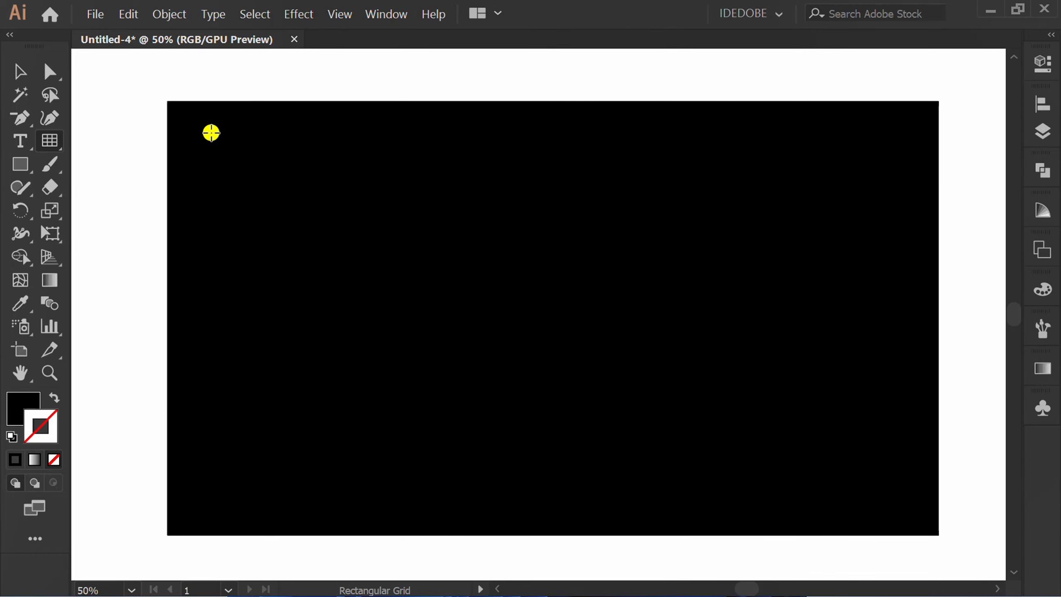
drag(167, 101, 939, 535)
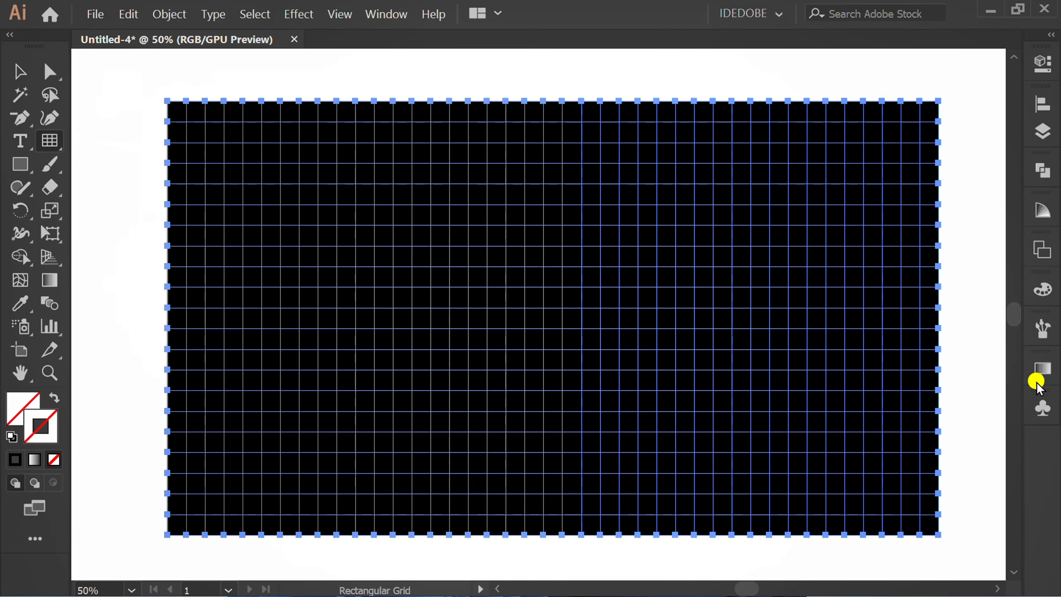
Step: Apply a linear gradient to the grid's stroke and colour its starting stop medium green
click(1043, 367)
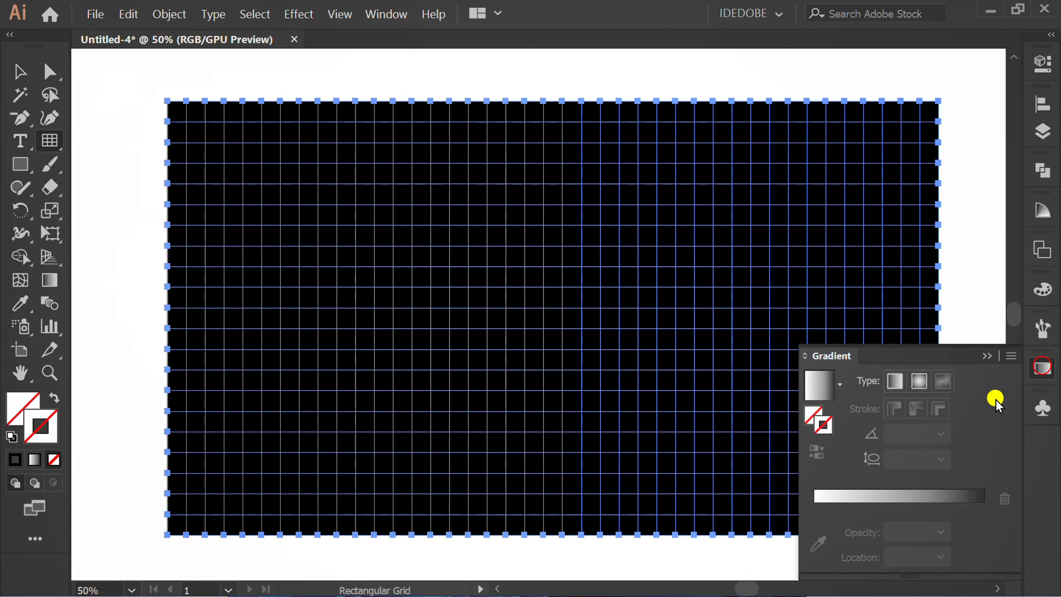
click(824, 431)
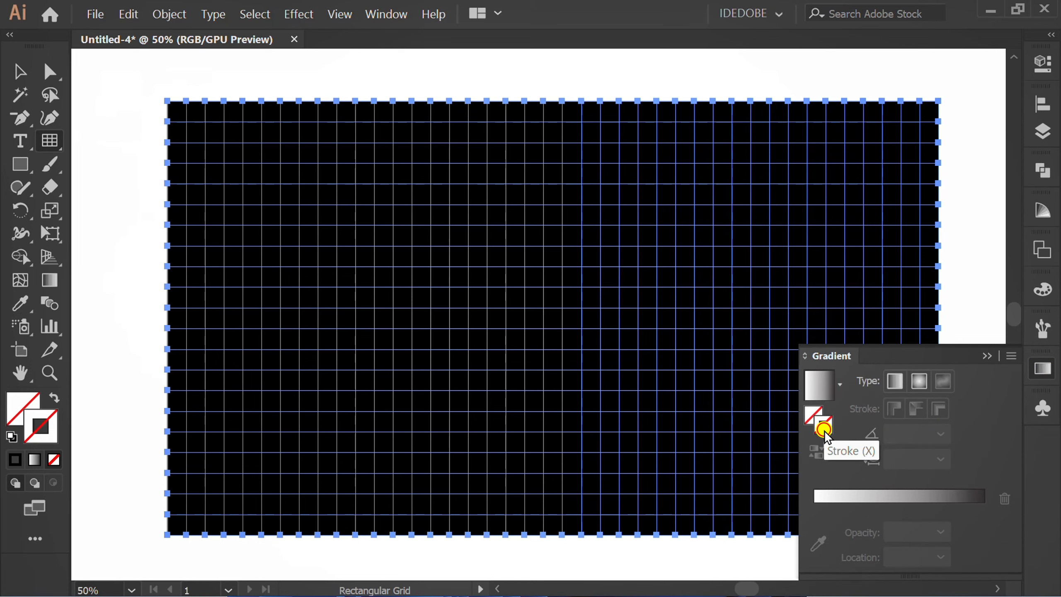
click(820, 383)
double_click(814, 507)
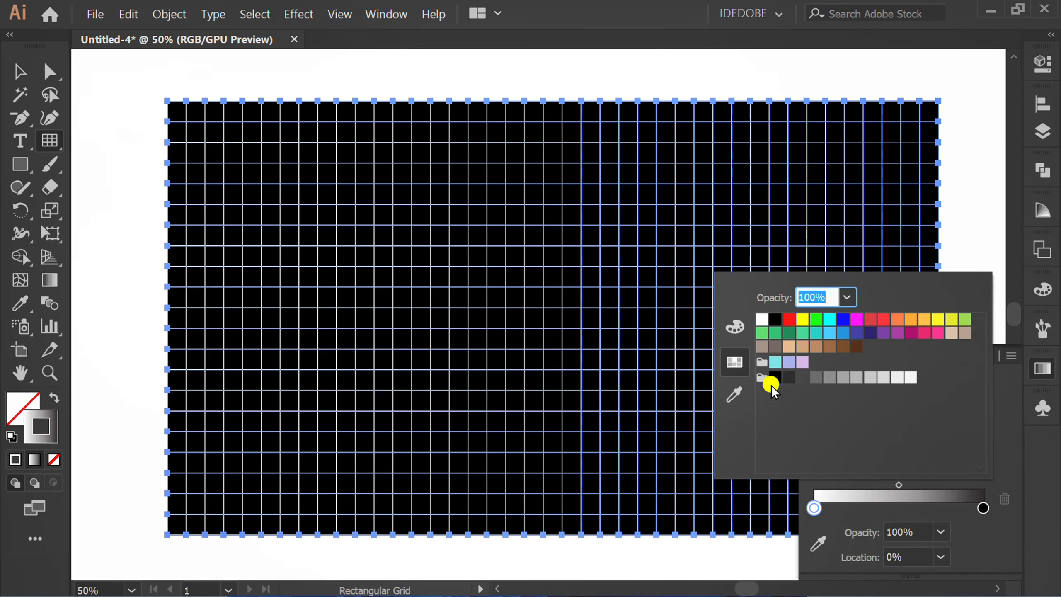
click(775, 333)
Step: Add a bright green stop at about 25% and a medium green stop at about 50% of the stroke gradient
click(855, 509)
double_click(855, 509)
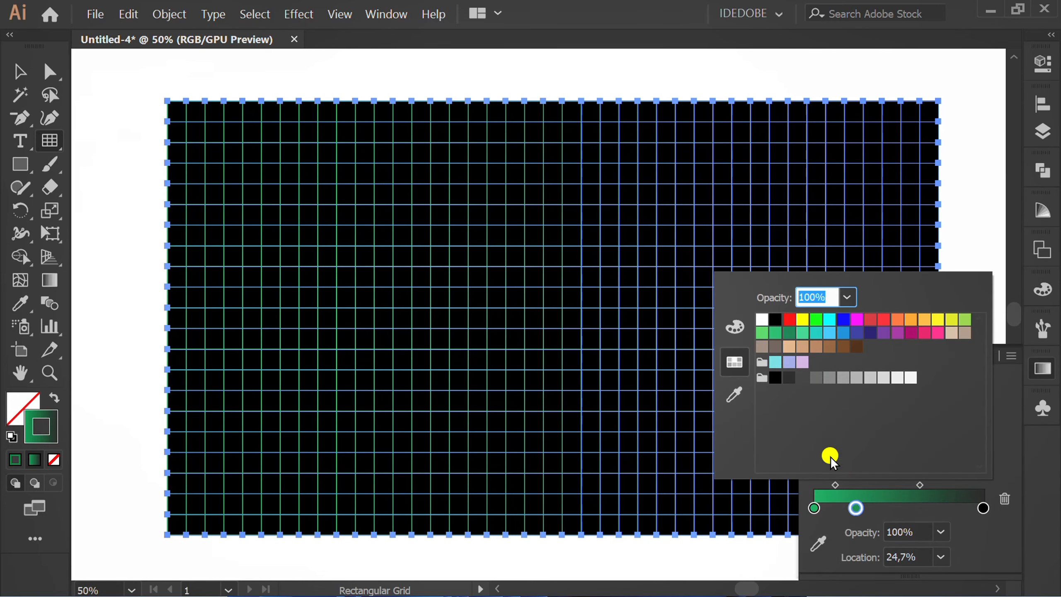
click(815, 320)
click(899, 509)
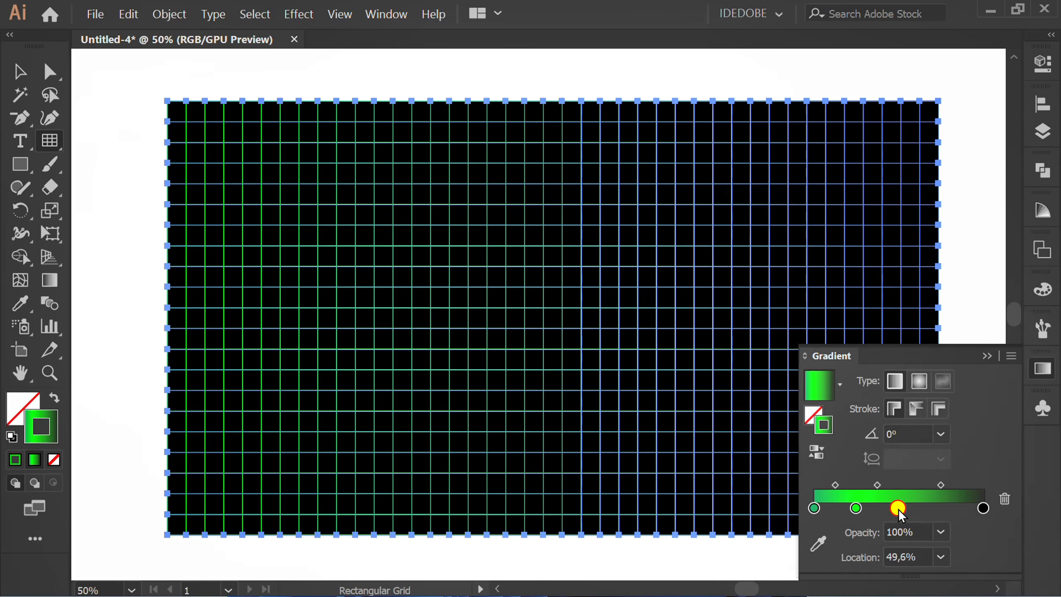
double_click(898, 509)
click(785, 335)
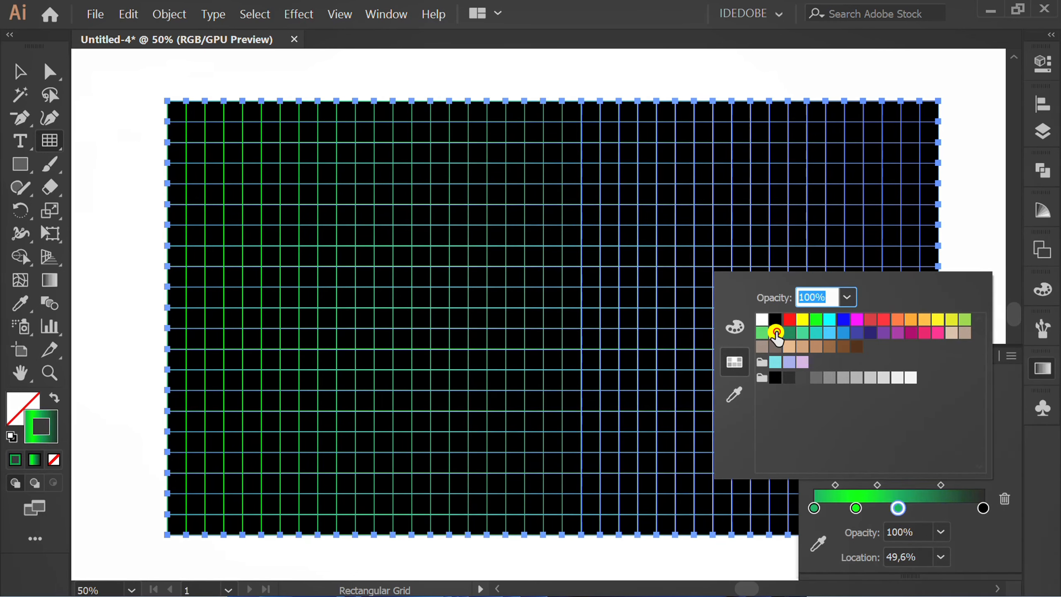
Step: Add a bright green stop at about 76% of the stroke gradient and colour its end stop light green
click(942, 510)
double_click(943, 510)
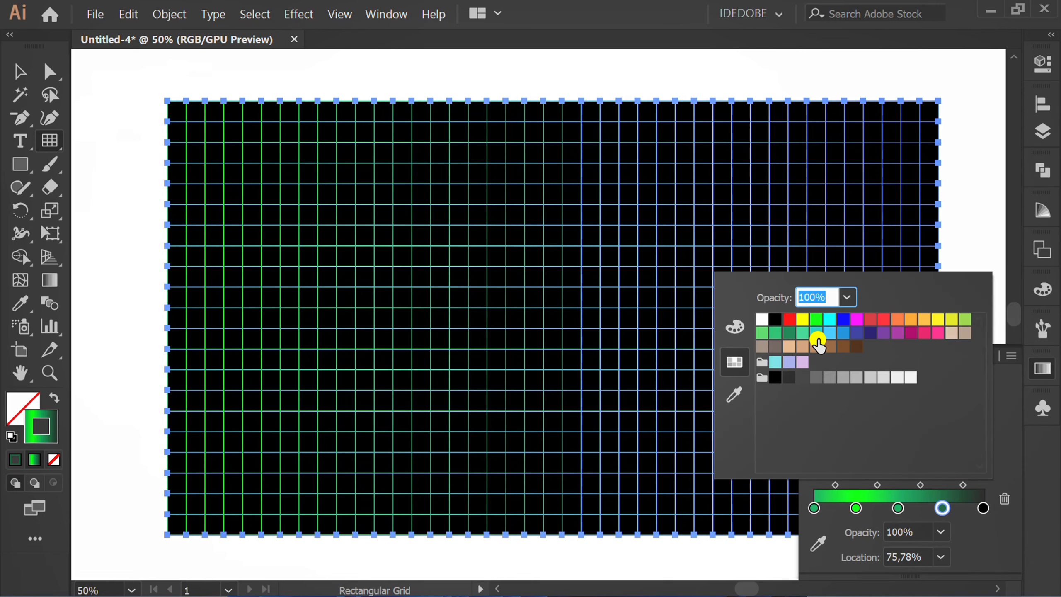
click(816, 320)
click(986, 510)
double_click(983, 507)
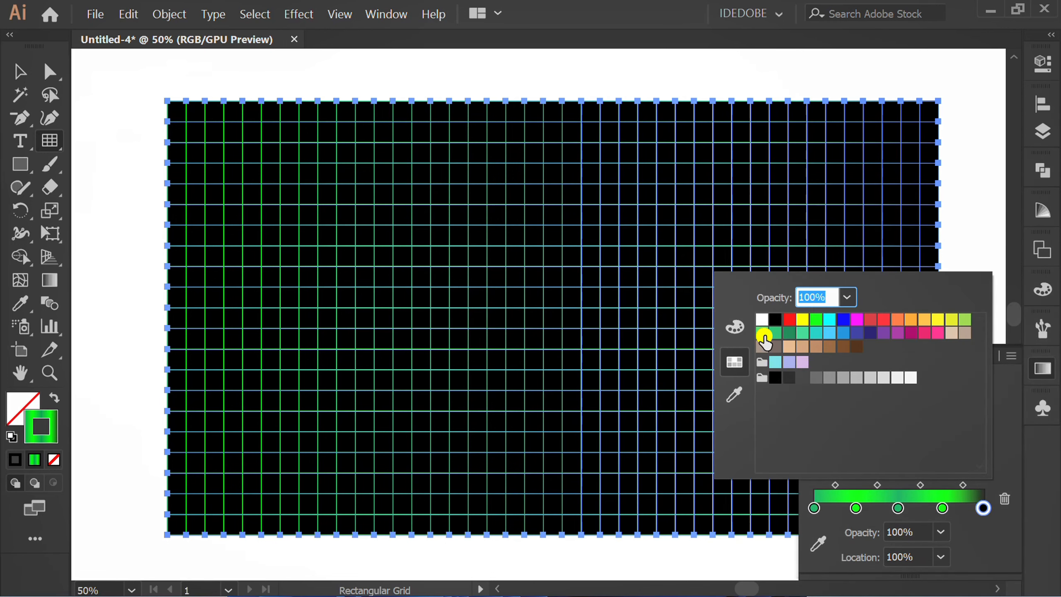
click(764, 335)
click(995, 538)
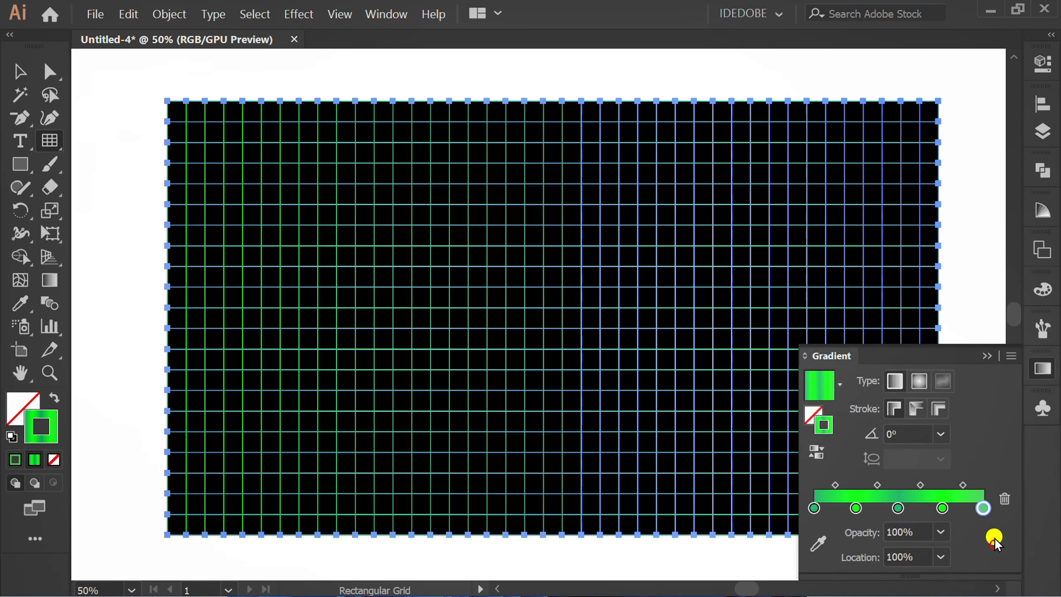
click(987, 355)
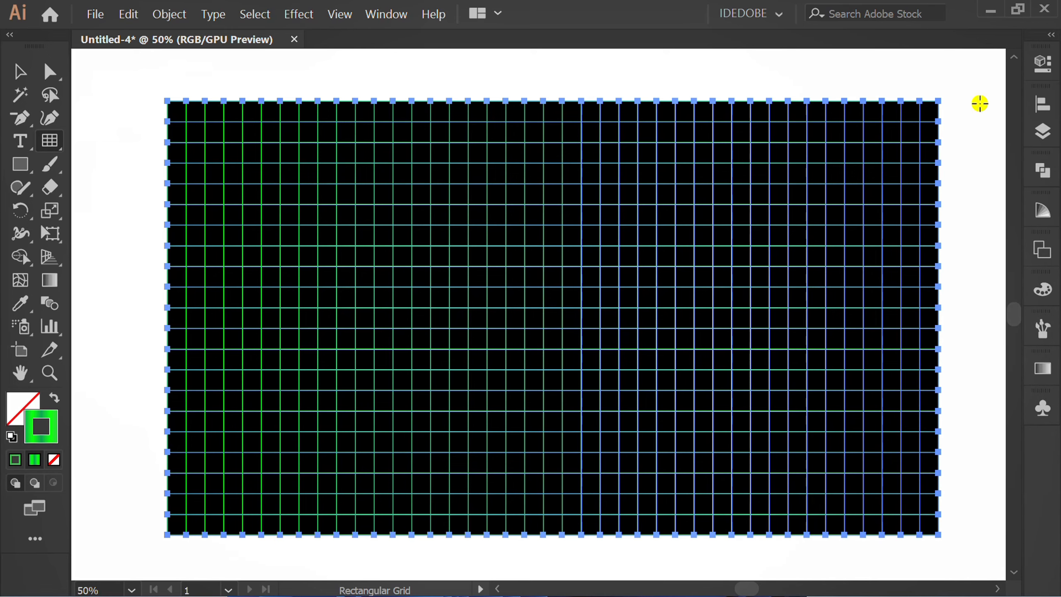
Step: Set the grid's stroke weight to 2 pt and deselect the grid
click(1044, 63)
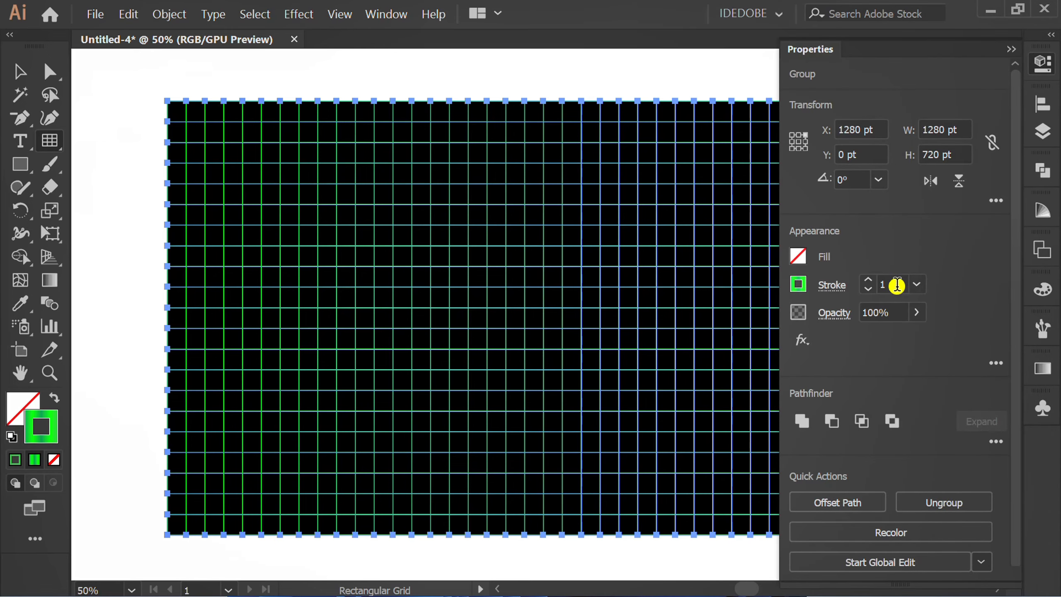
scroll(895, 284, up, 1)
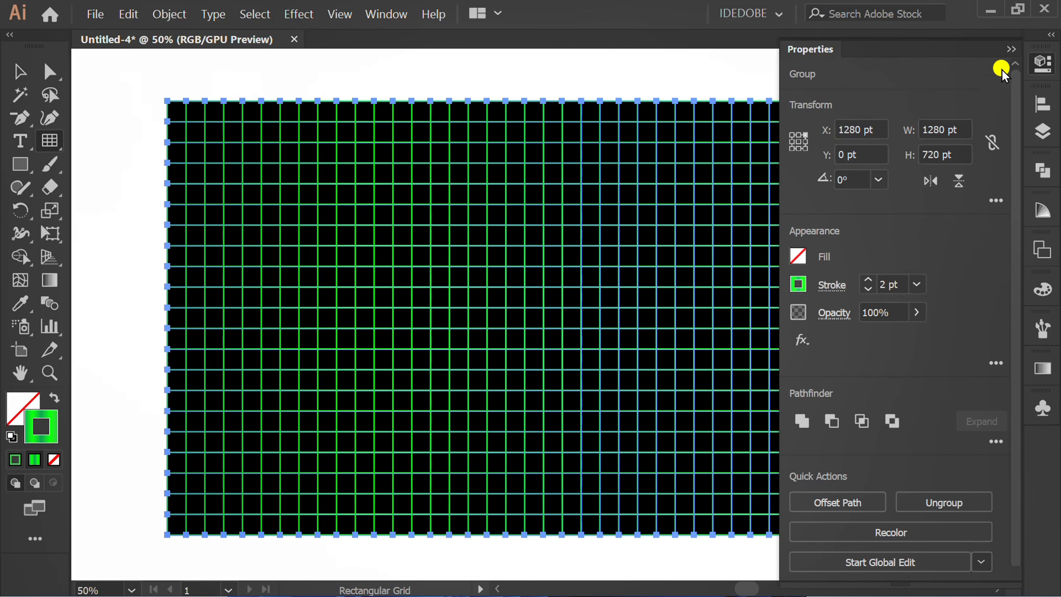
click(1010, 43)
key(v)
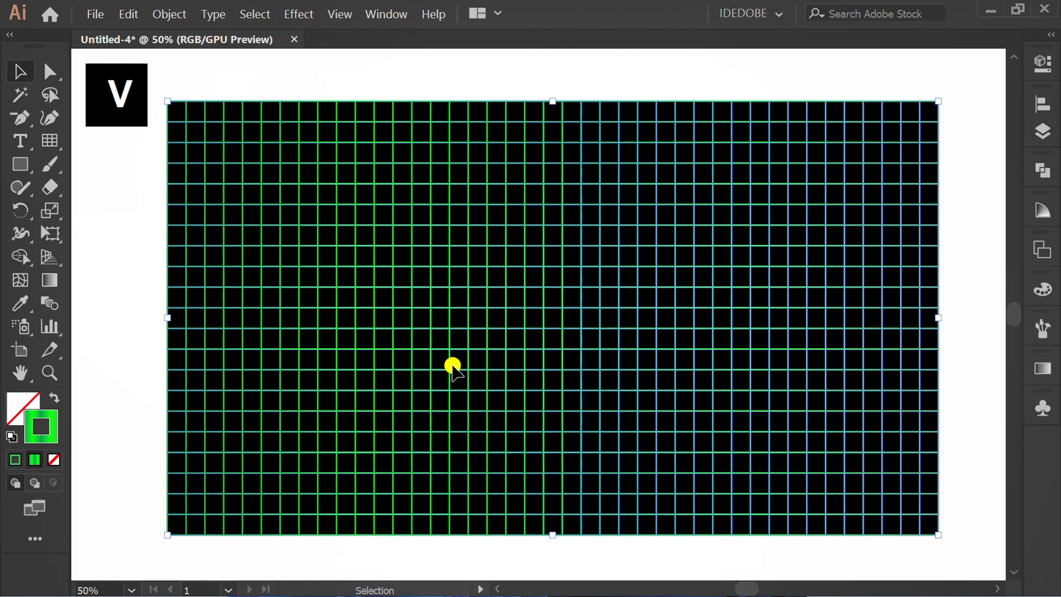
click(124, 374)
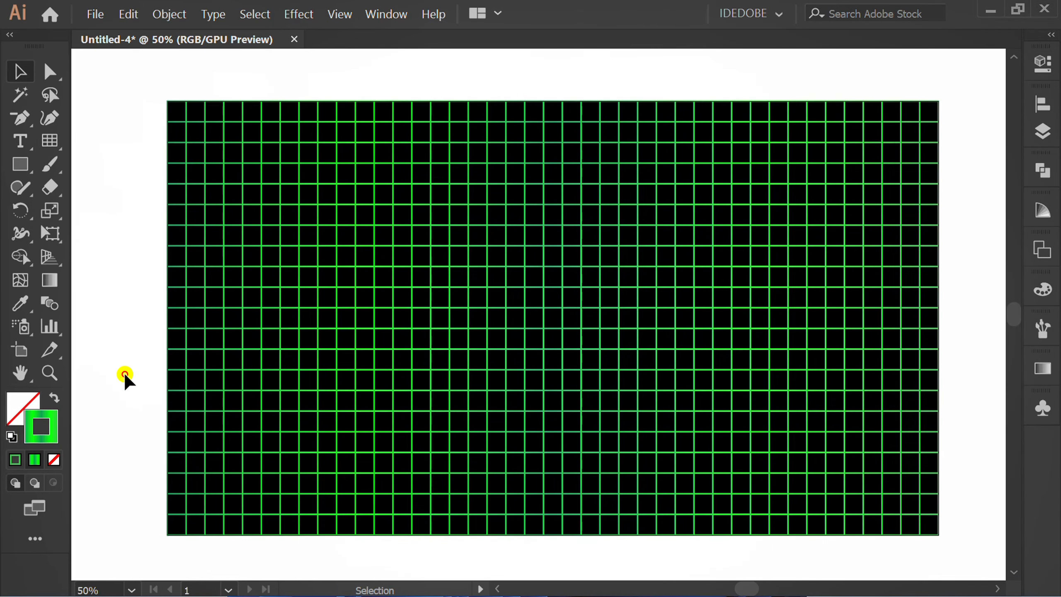
Step: Apply an envelope distort mesh with 1 row and 1 column to the grid
click(503, 310)
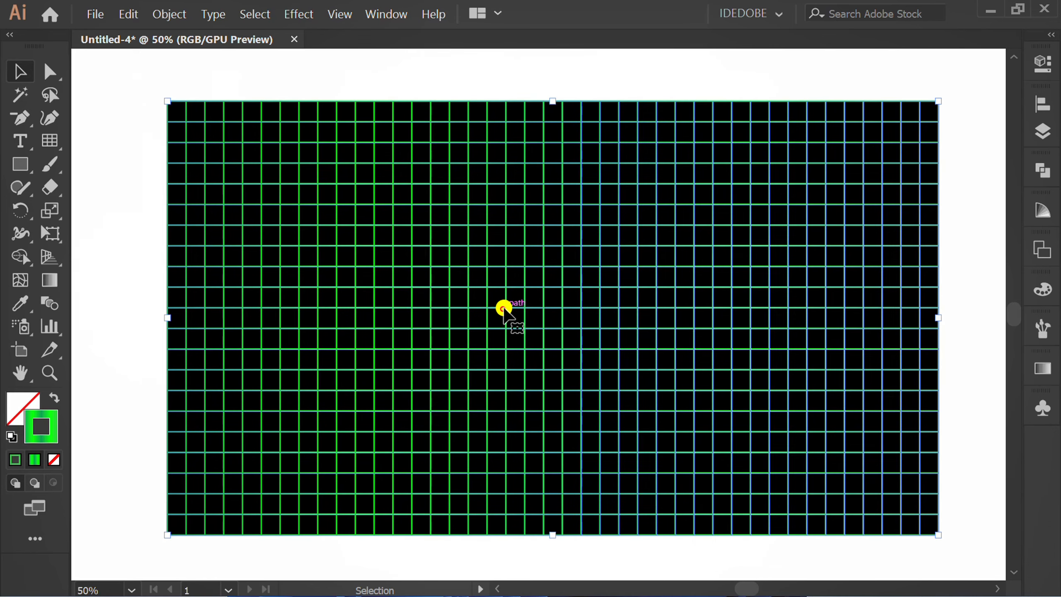
click(169, 13)
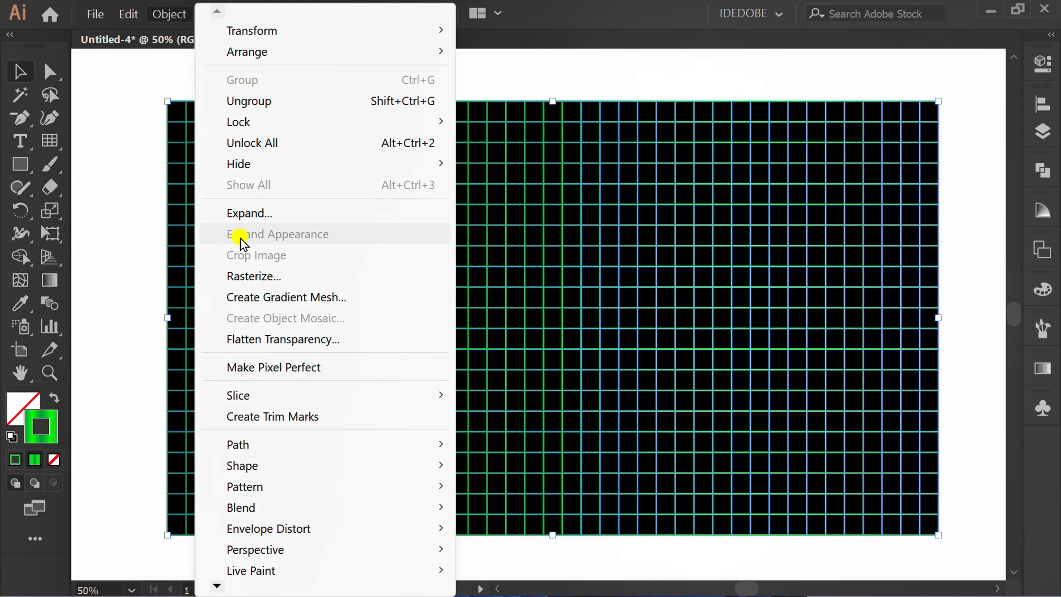
mouse_move(435, 529)
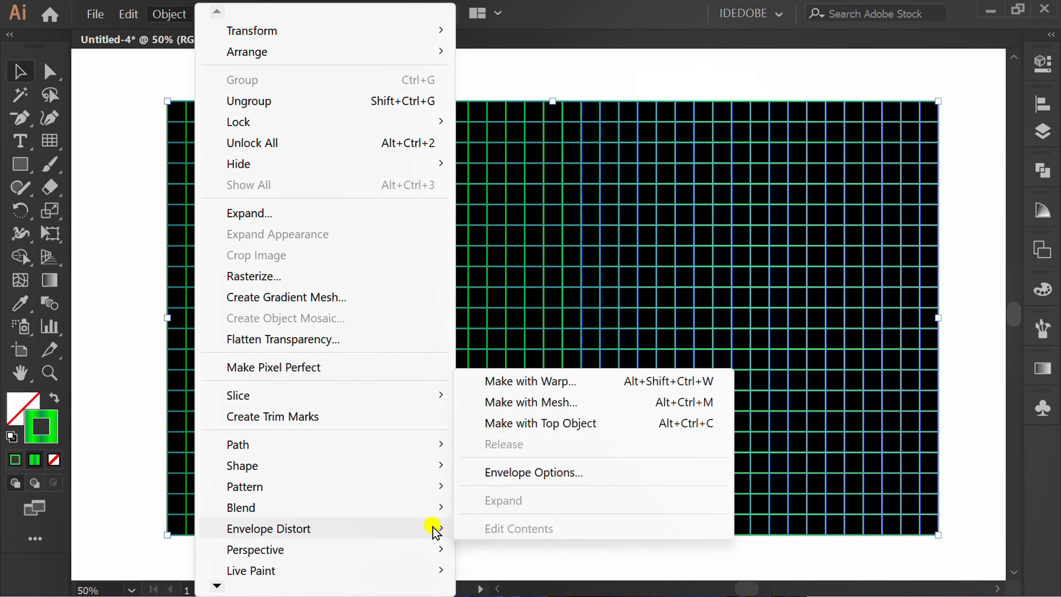
click(598, 401)
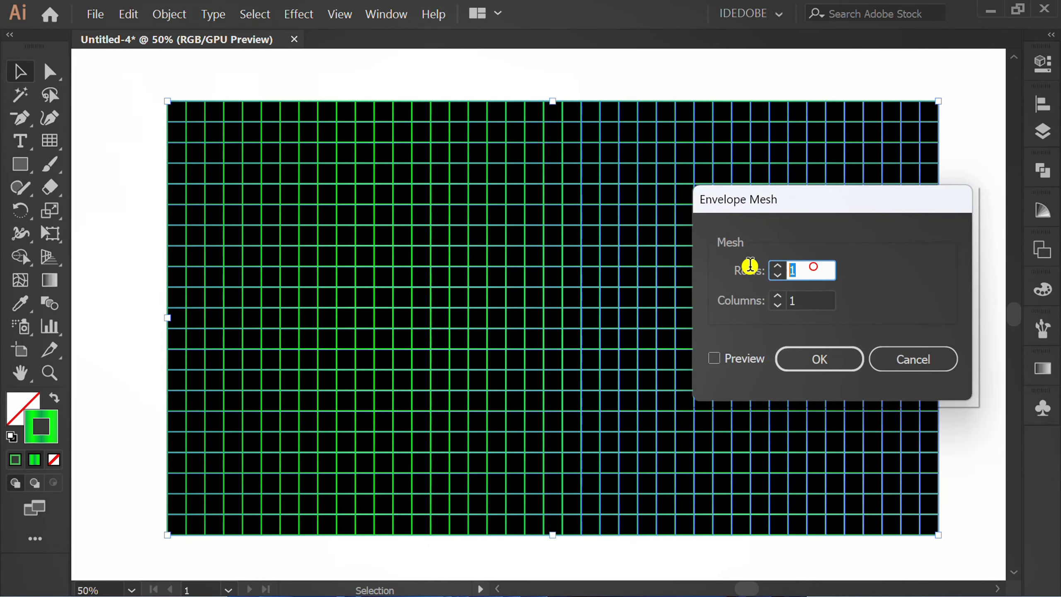
click(806, 301)
click(819, 359)
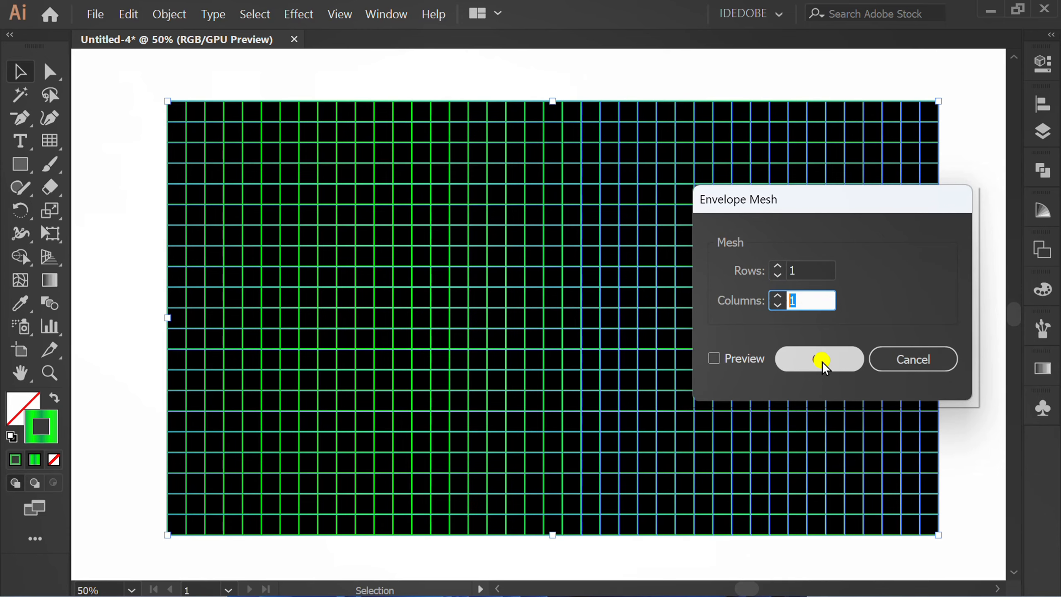
Step: Collapse the vertical handle of the grid's upper-left envelope corner onto its anchor point with Direct Selection
key(a)
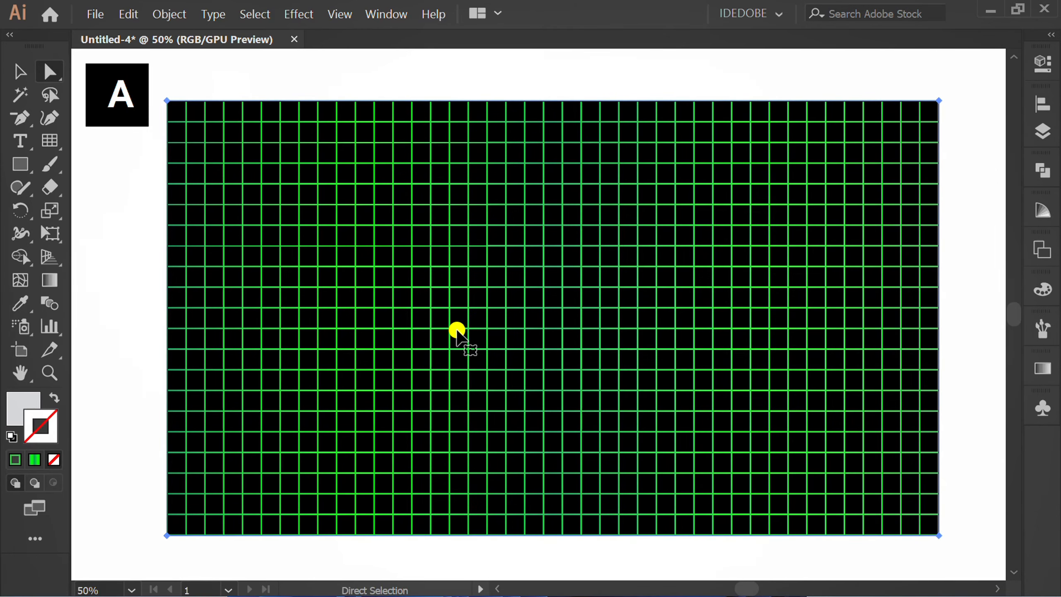
scroll(460, 330, down, 1)
scroll(246, 185, up, 3)
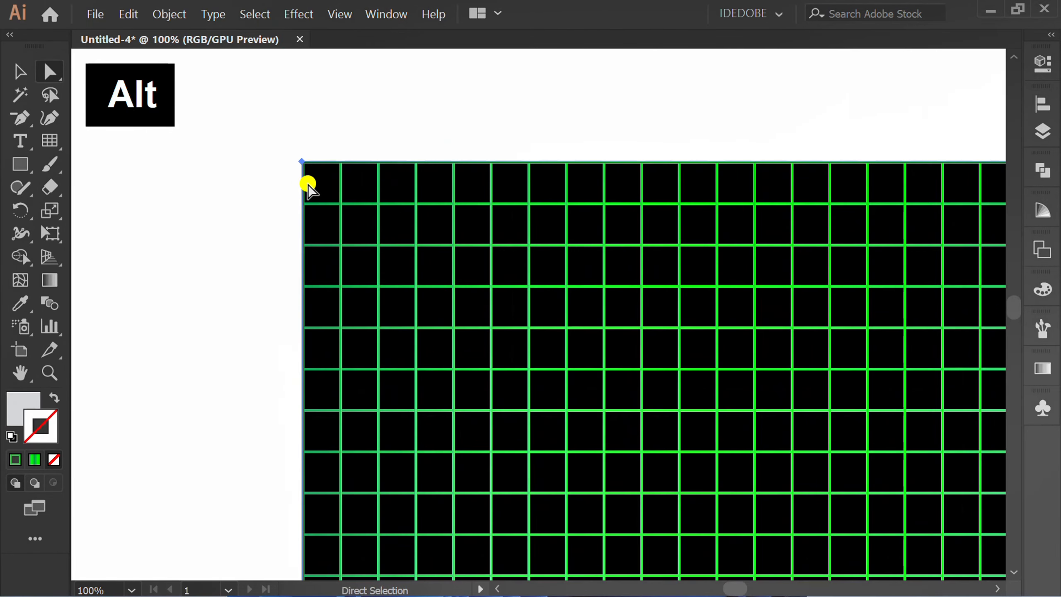
click(303, 160)
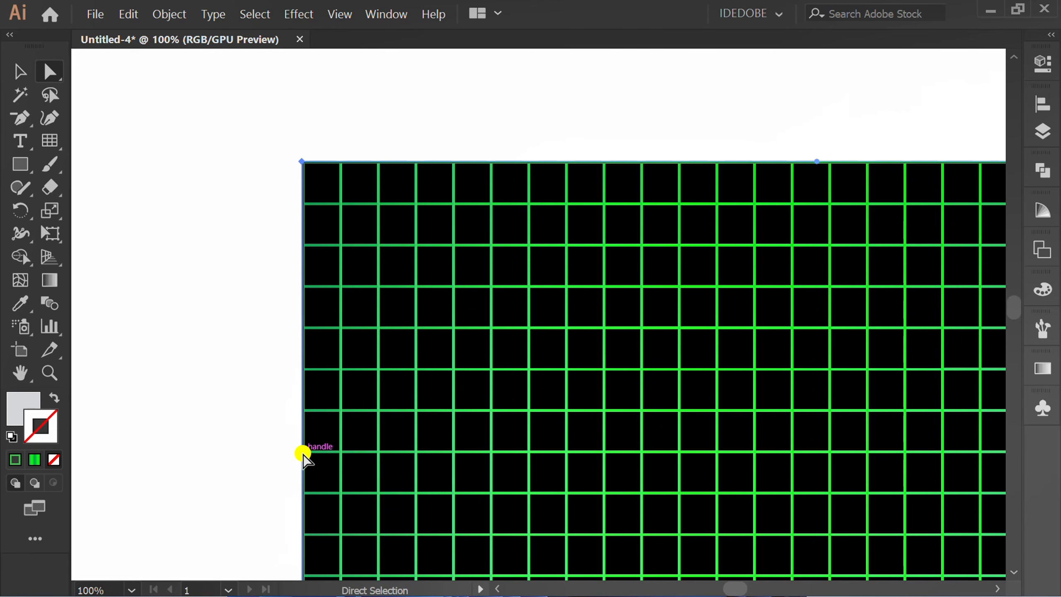
drag(303, 454, 303, 162)
Step: Collapse the vertical handle of the grid's upper-right envelope corner onto its anchor point and deselect the grid
scroll(275, 267, down, 5)
scroll(543, 276, up, 4)
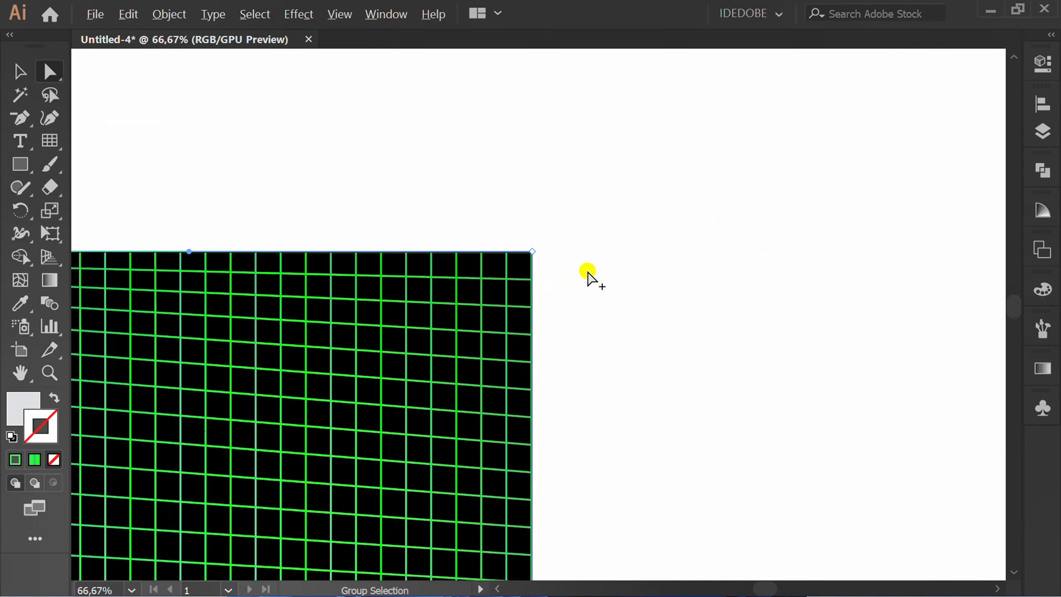
scroll(588, 272, up, 1)
click(560, 227)
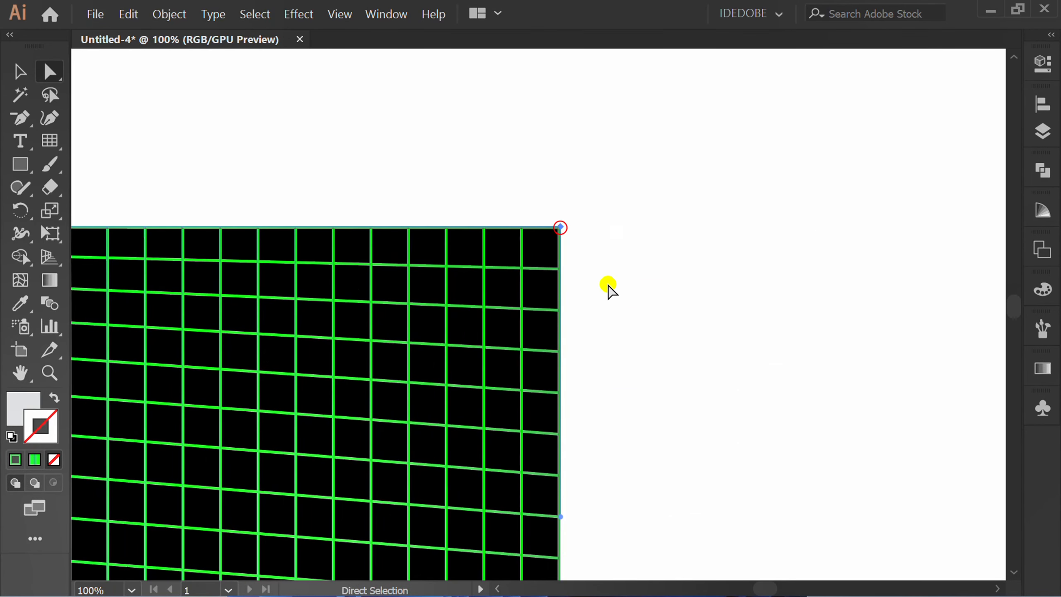
drag(561, 517, 564, 229)
alt+scroll(670, 206, down, 4)
alt+scroll(356, 258, up, 1)
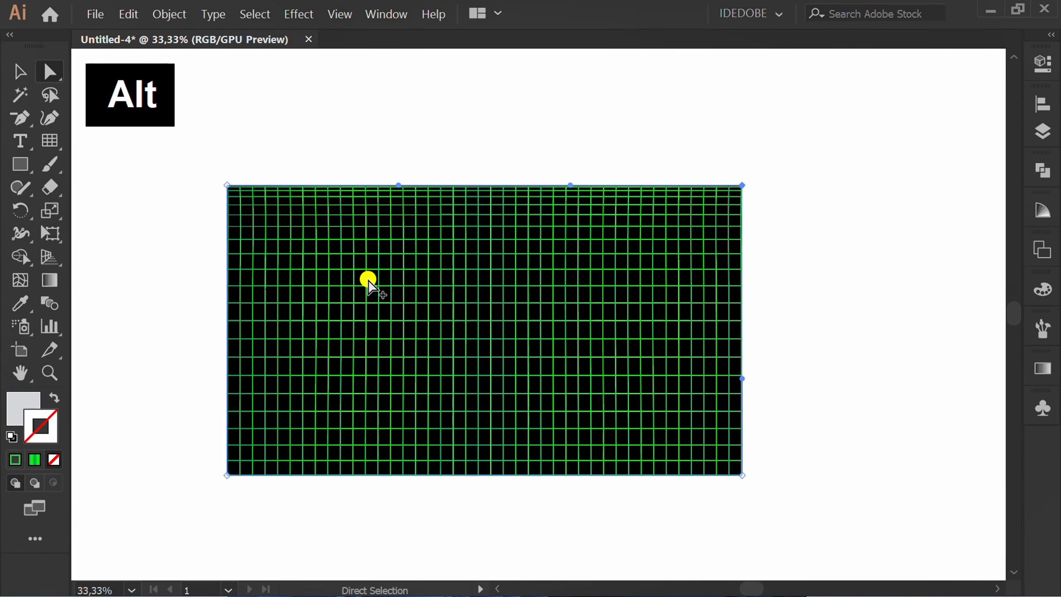
key(v)
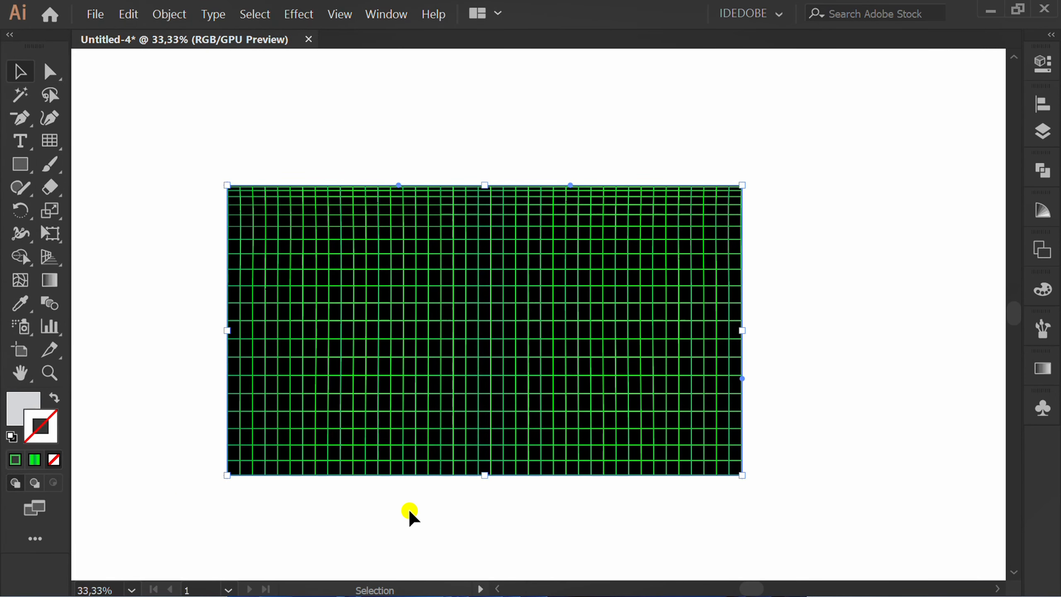
click(408, 507)
Step: Widen the grid's lower edge symmetrically into a trapezoid extending past the black background with Free Transform's Perspective Distort
drag(457, 124, 391, 285)
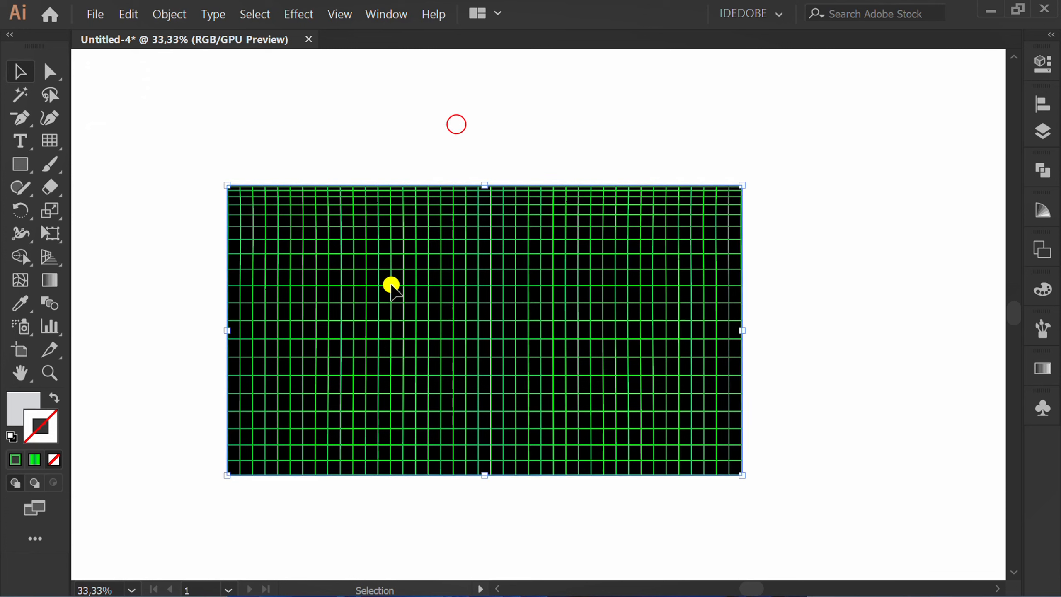
drag(53, 233, 166, 233)
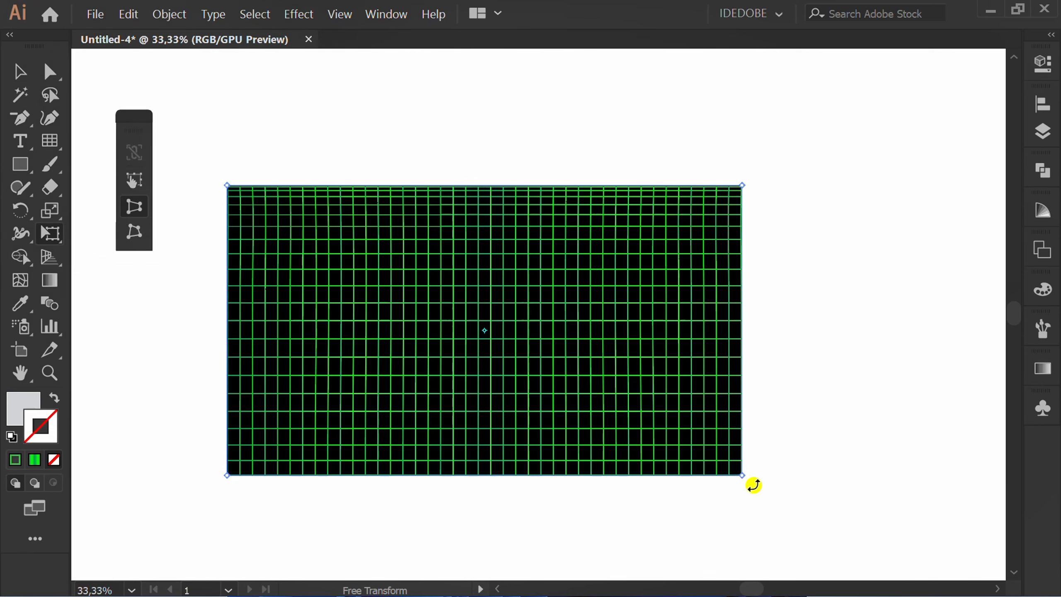
drag(743, 476, 918, 468)
scroll(745, 470, down, 1)
drag(873, 472, 906, 470)
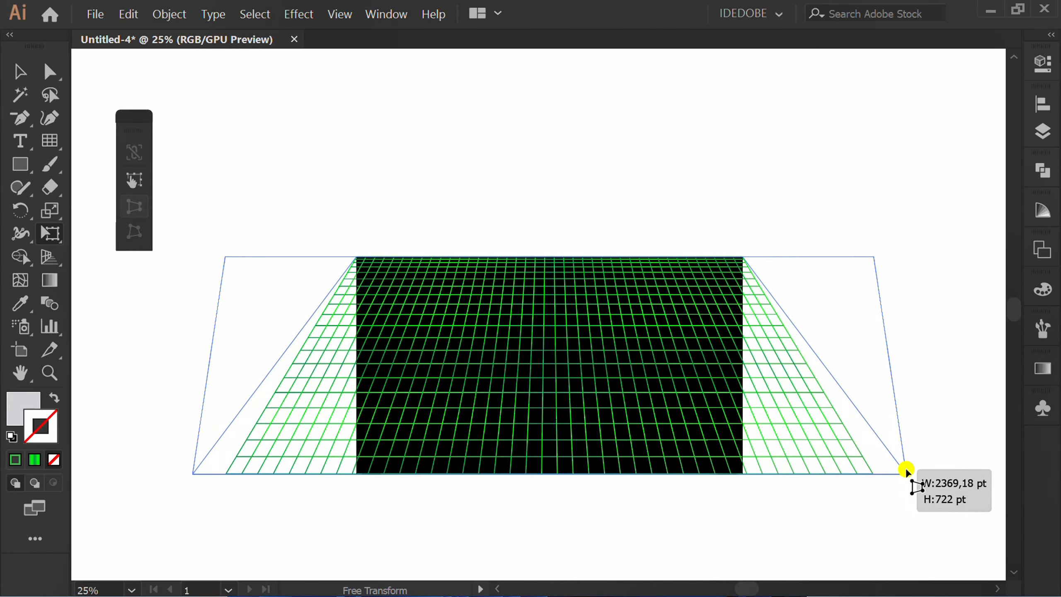
key(v)
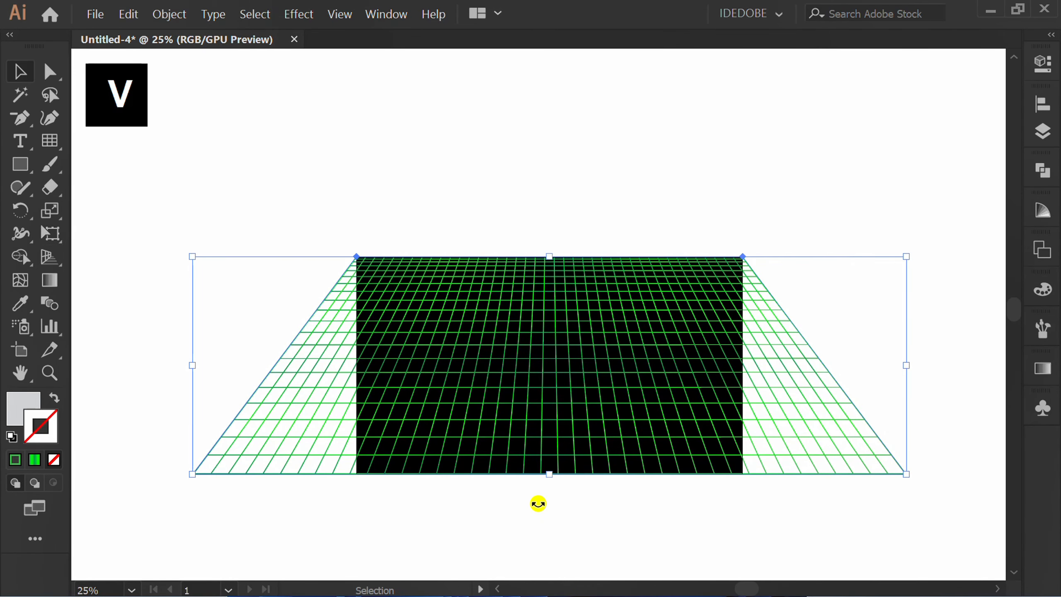
Step: Add three vertical mesh lines to the grid, one at its centre and two in its left half
click(19, 280)
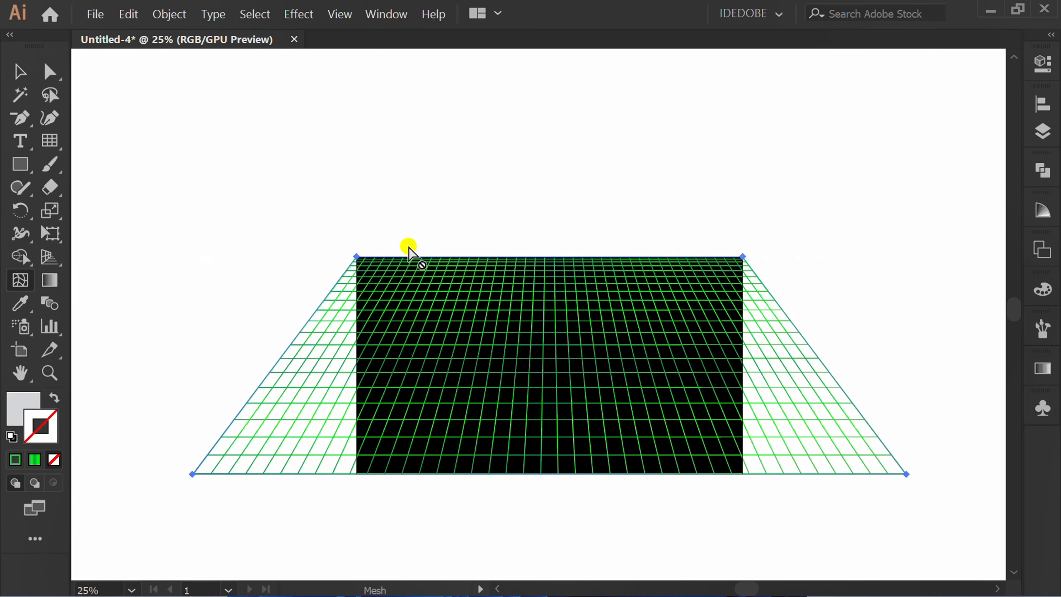
scroll(543, 244, up, 3)
click(557, 262)
drag(634, 235, 740, 229)
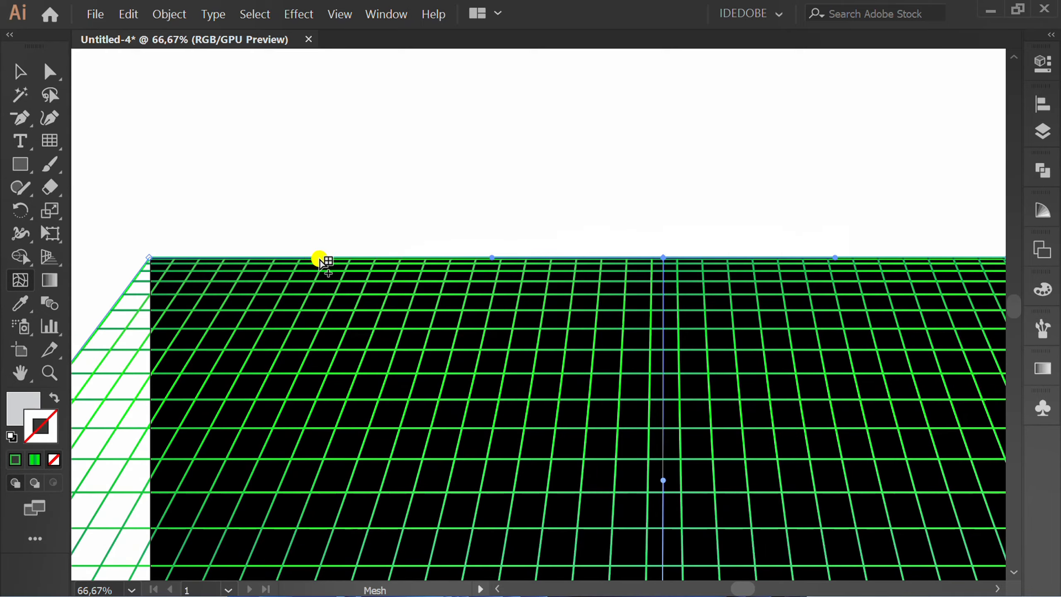
click(299, 258)
click(519, 258)
Step: Add two vertical mesh lines in the right half of the grid, starting from its upper edge
scroll(630, 296, down, 1)
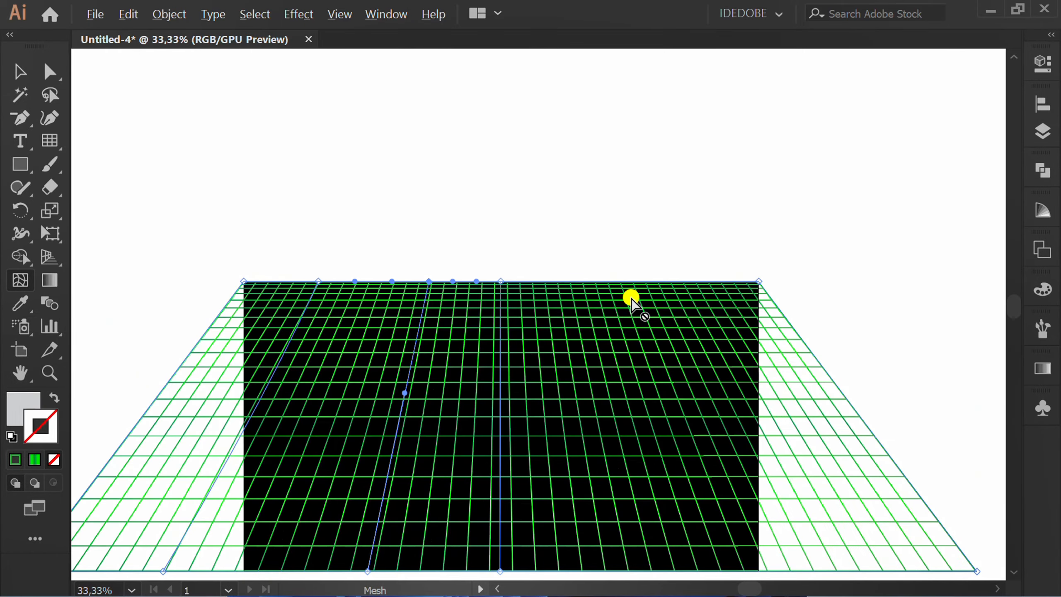
scroll(642, 297, up, 3)
scroll(627, 281, right, 5)
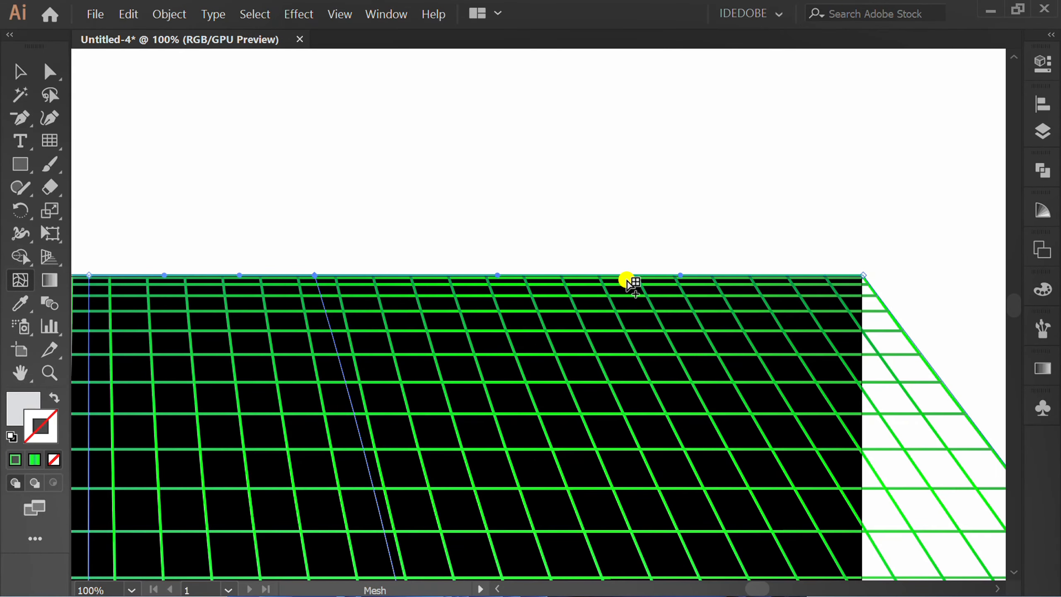
scroll(627, 278, down, 3)
scroll(289, 284, down, 1)
scroll(289, 284, up, 1)
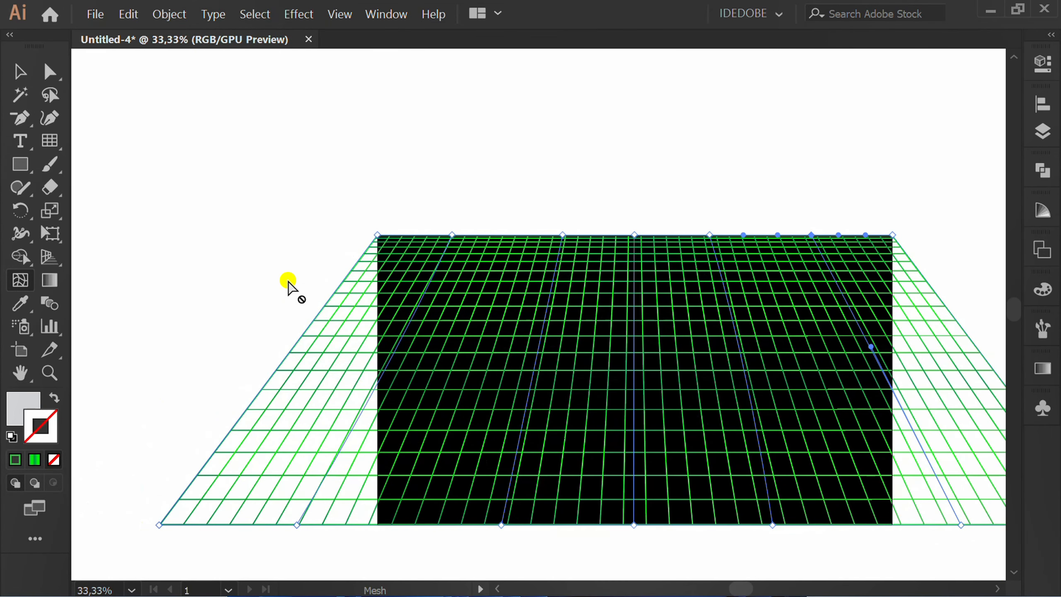
Step: Add three horizontal mesh lines across the grid, spaced along its slanted left edge
click(295, 343)
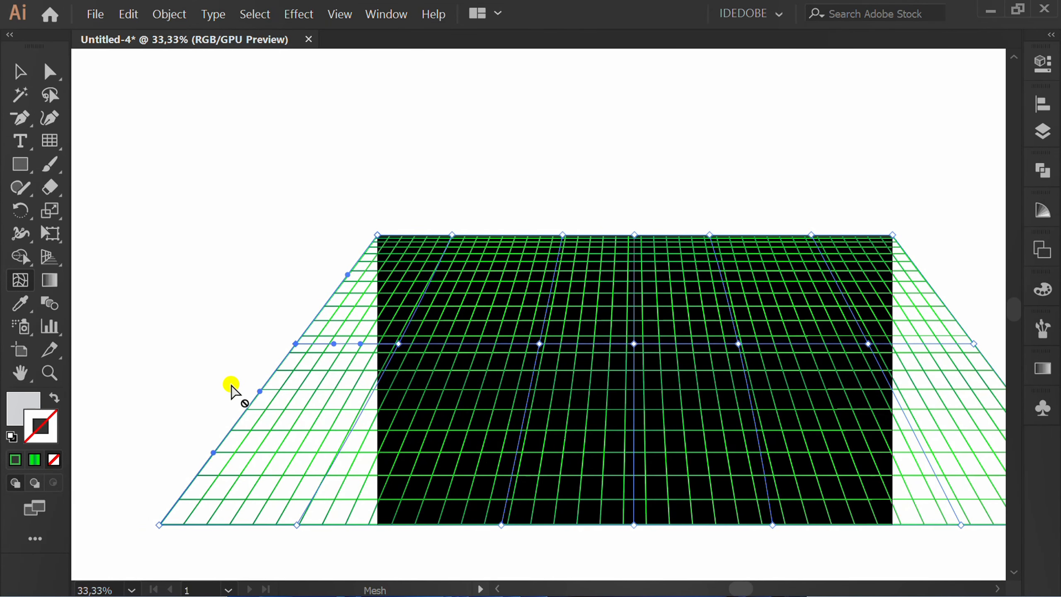
click(237, 420)
click(341, 286)
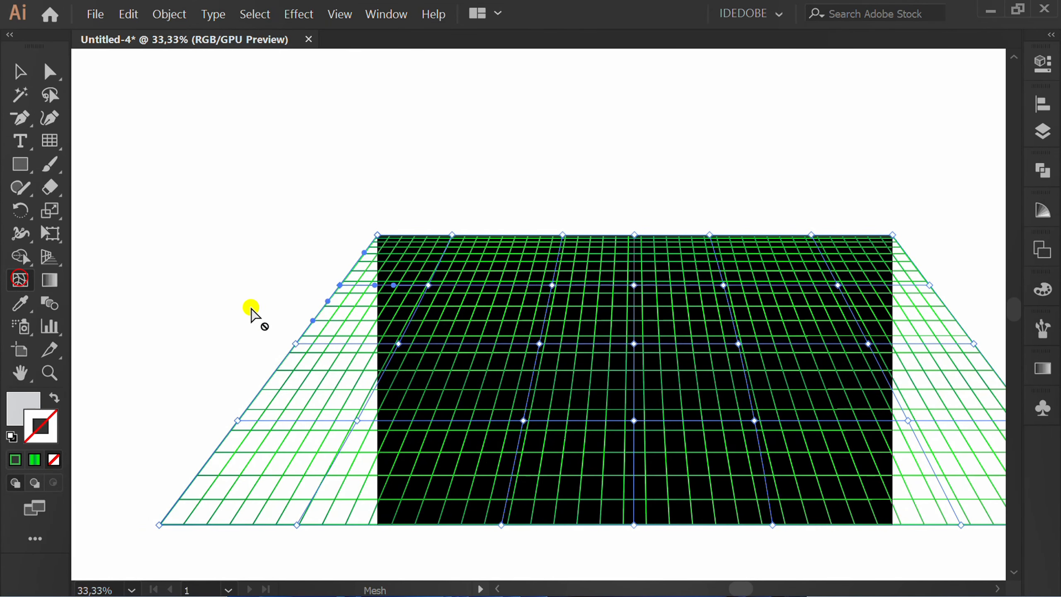
Step: Warp the left half's upper and middle mesh rows, moving the first column's points apart and the second column's points towards each other
scroll(422, 296, up, 3)
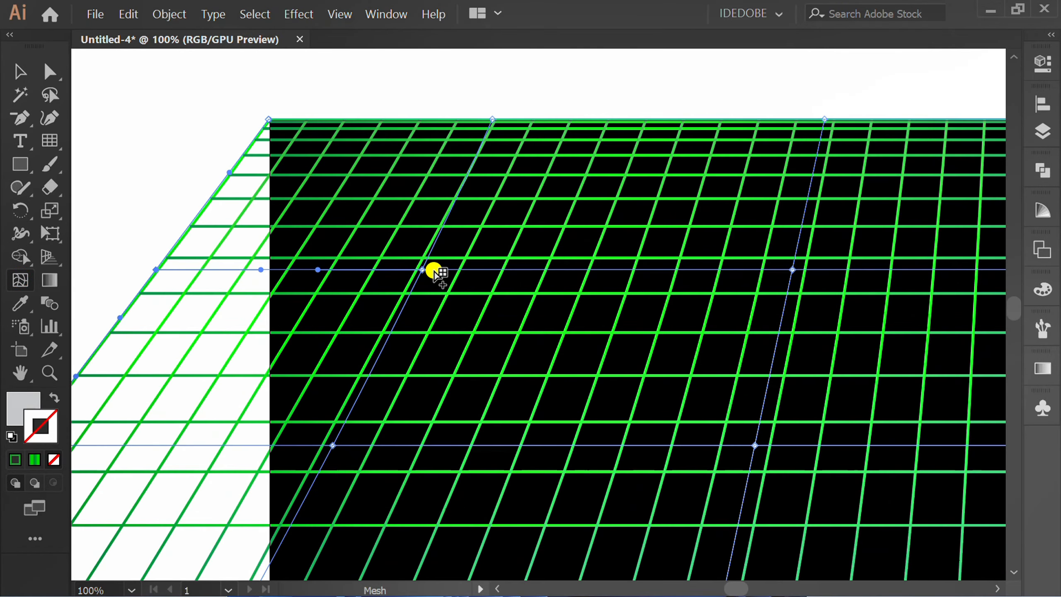
drag(422, 270, 371, 206)
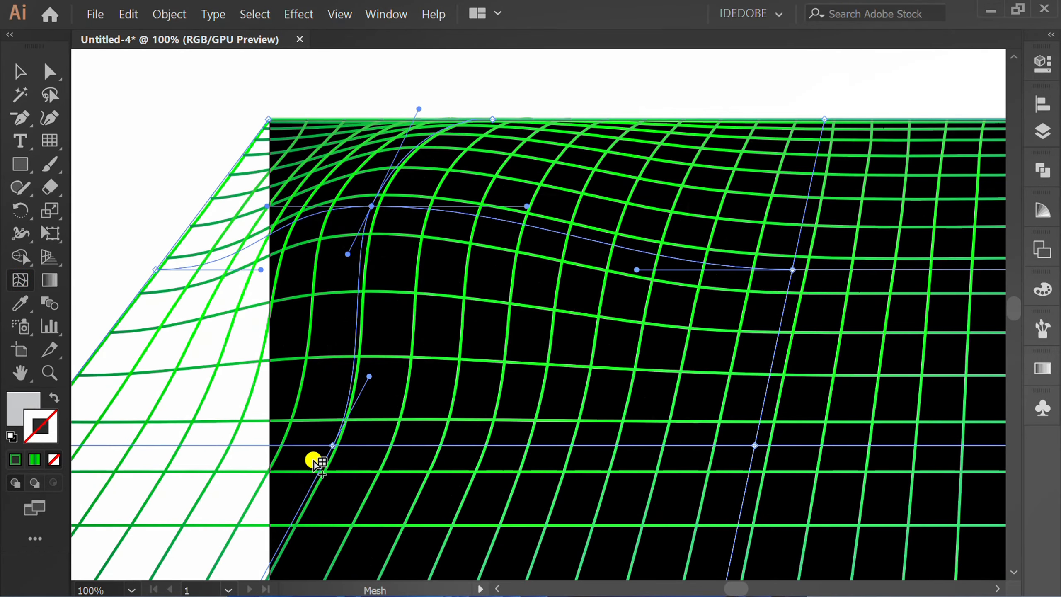
drag(333, 445, 382, 475)
drag(792, 270, 747, 333)
scroll(719, 318, down, 1)
drag(684, 292, 704, 249)
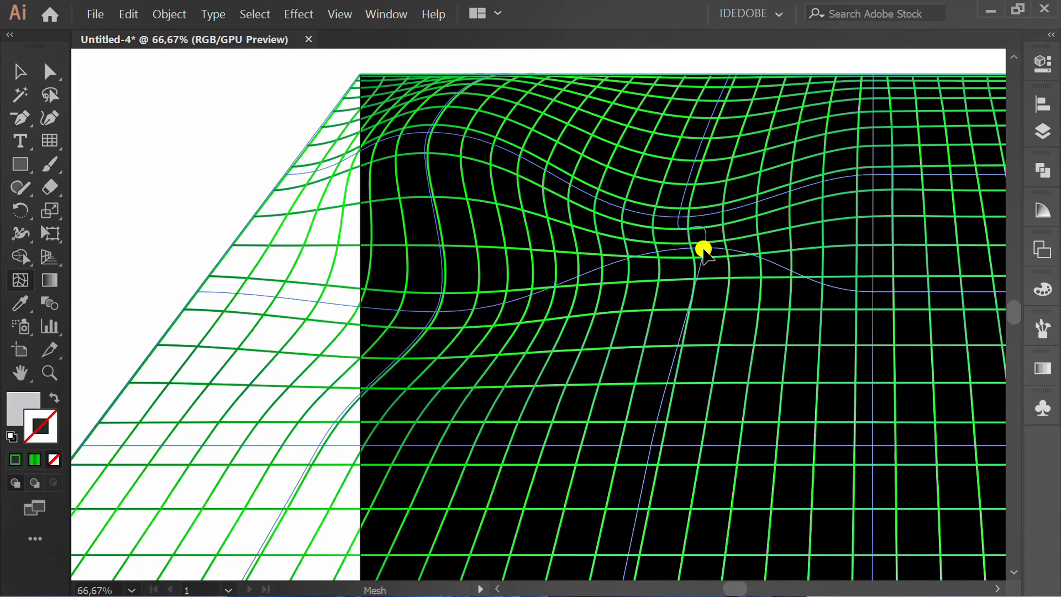
Step: Raise the lower mesh row's first point, lower its second point, and lengthen the handle of the bottom-edge anchor beneath it upward
drag(321, 447, 316, 357)
scroll(322, 359, down, 2)
scroll(451, 447, up, 2)
drag(520, 354, 559, 412)
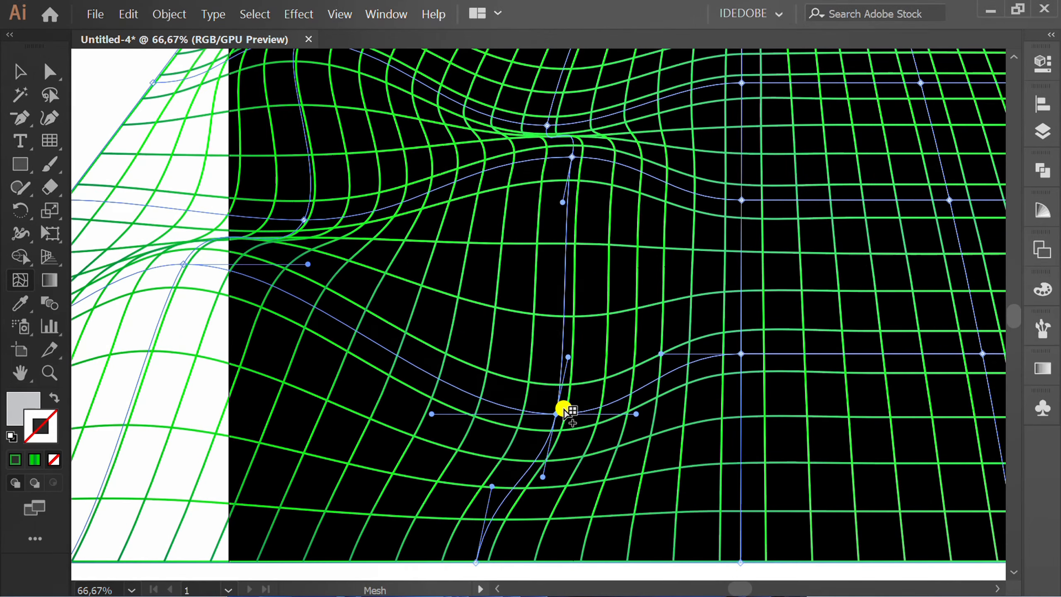
scroll(565, 376, down, 1)
drag(512, 447, 498, 388)
Step: Shift the centre column's middle mesh point down and right, and raise its upper and lower points
scroll(498, 393, down, 1)
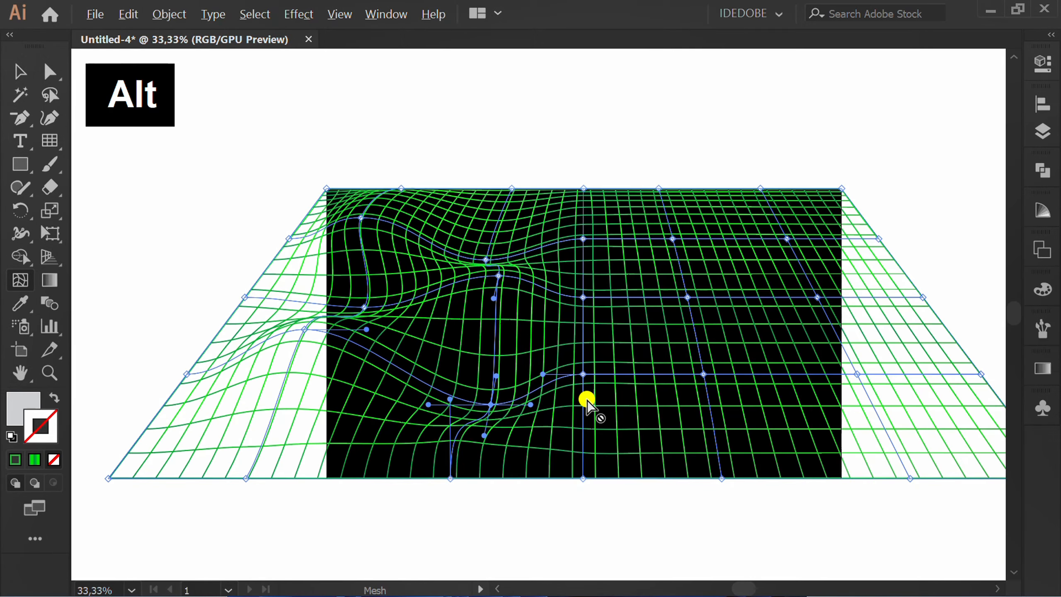
scroll(588, 403, up, 1)
drag(581, 246, 611, 289)
drag(583, 159, 584, 121)
drag(580, 362, 580, 339)
Step: Lower the fourth column's bottom mesh point, raise its middle point, and pull the fifth column's middle point down
drag(761, 362, 752, 418)
drag(737, 247, 789, 302)
scroll(907, 305, down, 1)
scroll(815, 281, up, 1)
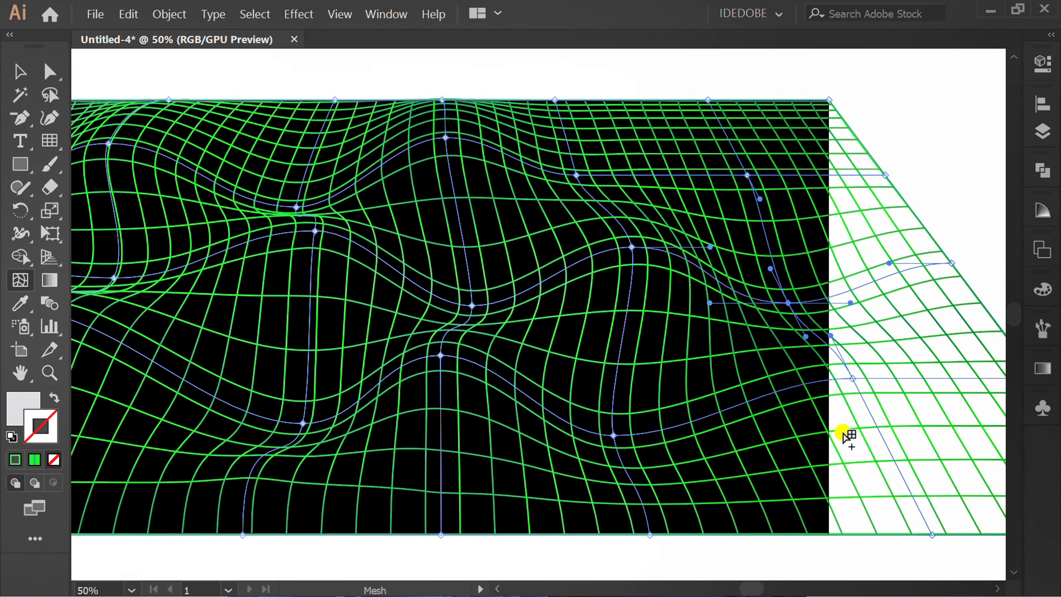
Step: Move the fifth column's lower mesh point up and left, raise its upper point, and deselect the warped grid
drag(853, 379, 800, 365)
scroll(621, 461, down, 1)
scroll(730, 260, up, 2)
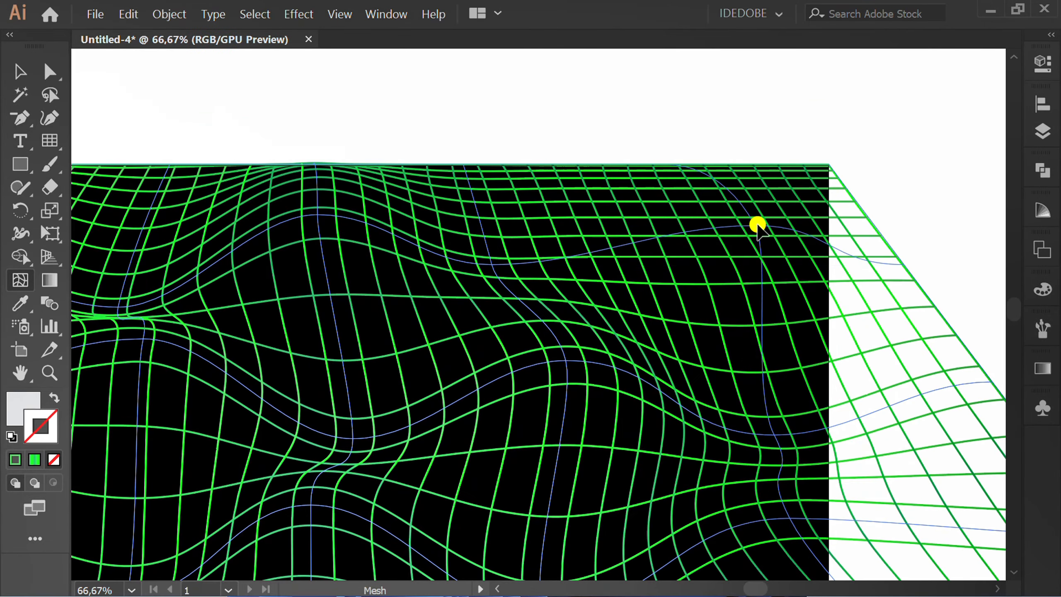
drag(755, 226, 767, 218)
key(ctrl+z)
scroll(458, 524, down, 2)
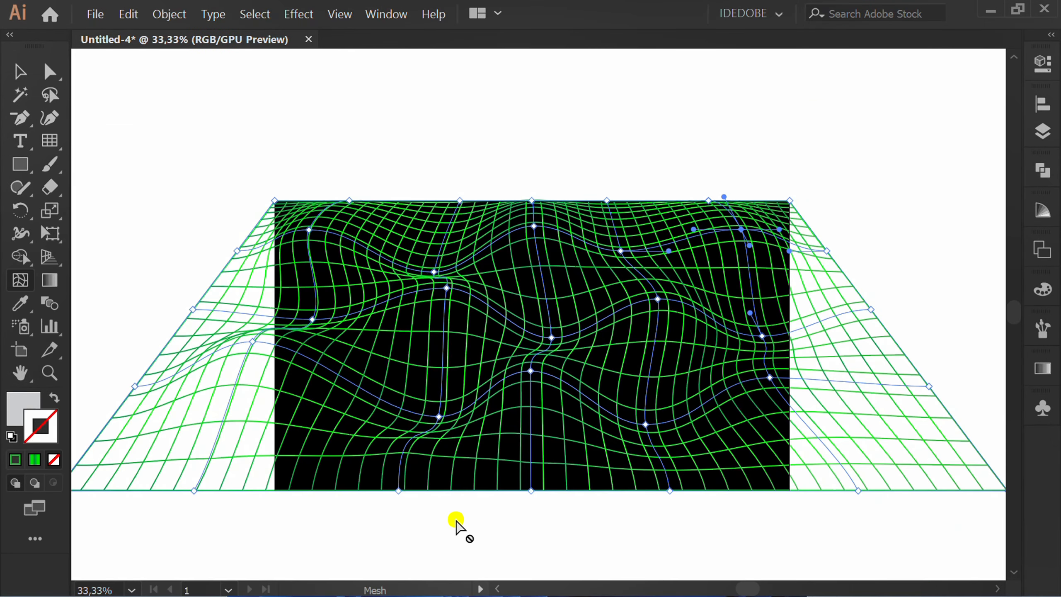
key(v)
click(585, 524)
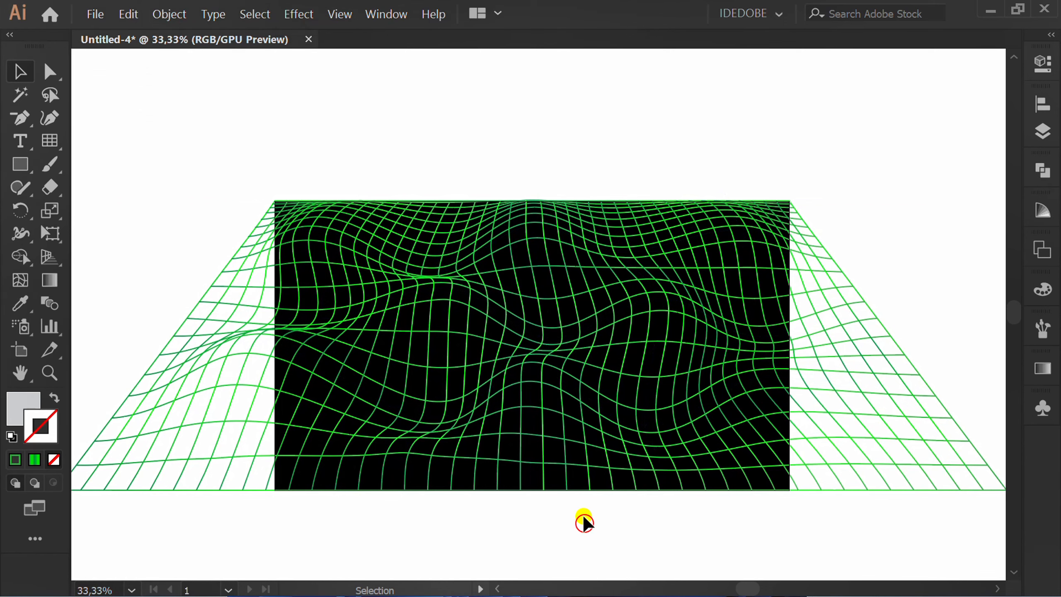
Step: Expand the warped grid with Object and Fill enabled, and deselect it
scroll(573, 502, down, 1)
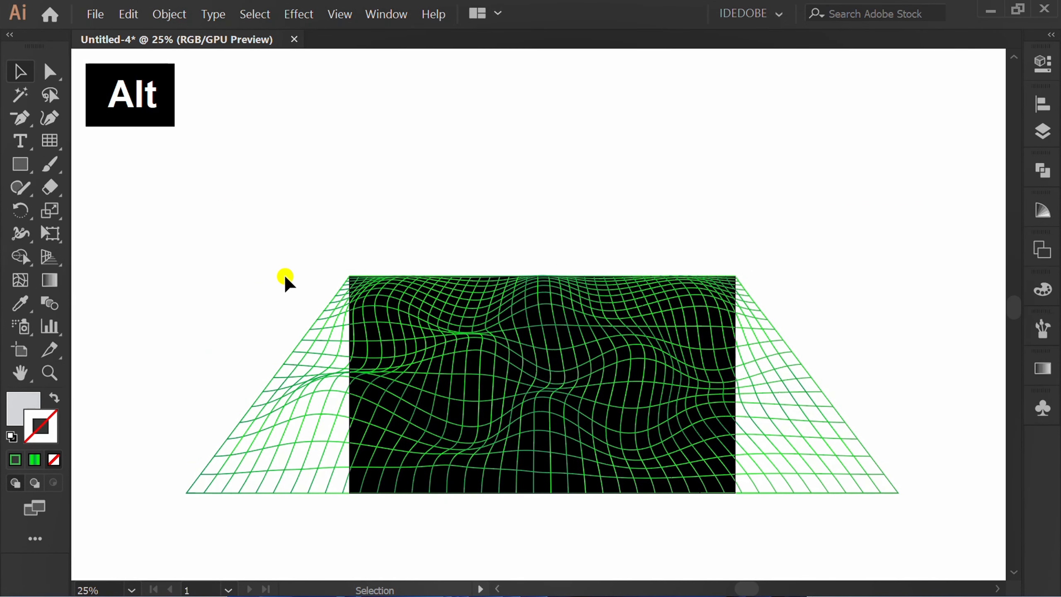
drag(285, 279, 218, 472)
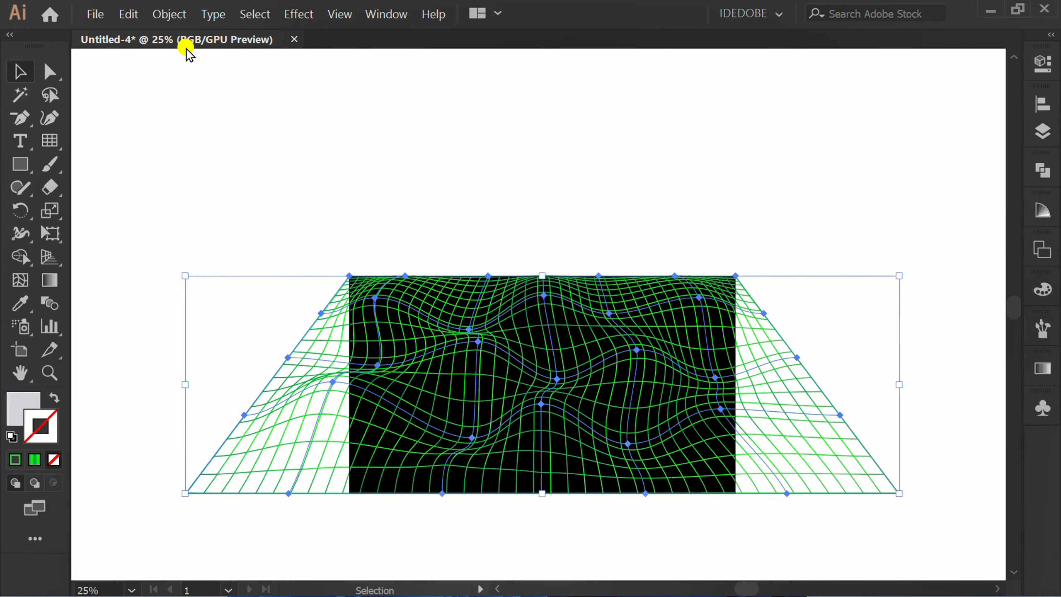
click(167, 14)
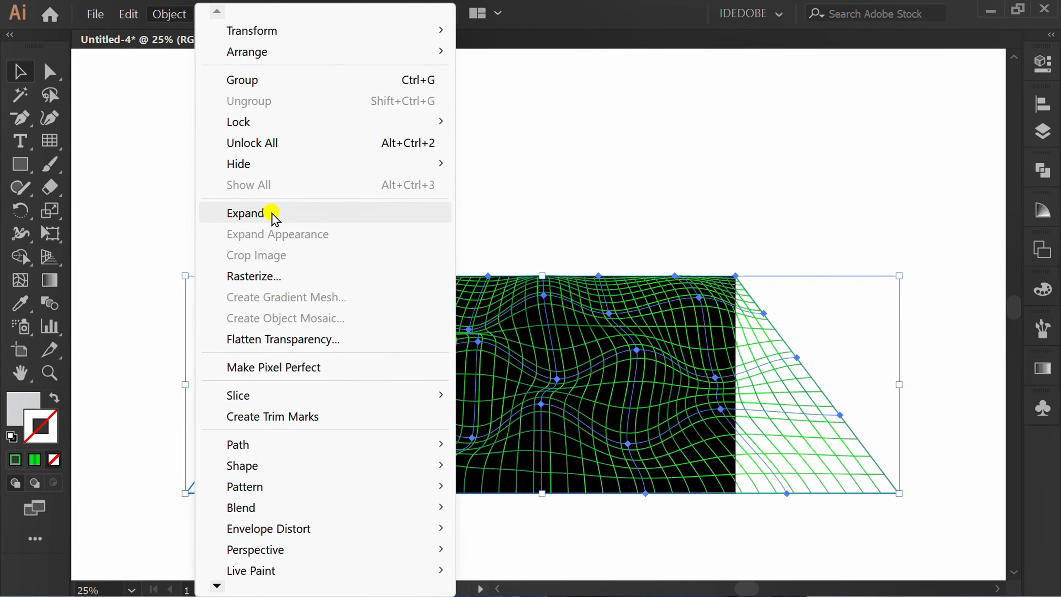
click(300, 214)
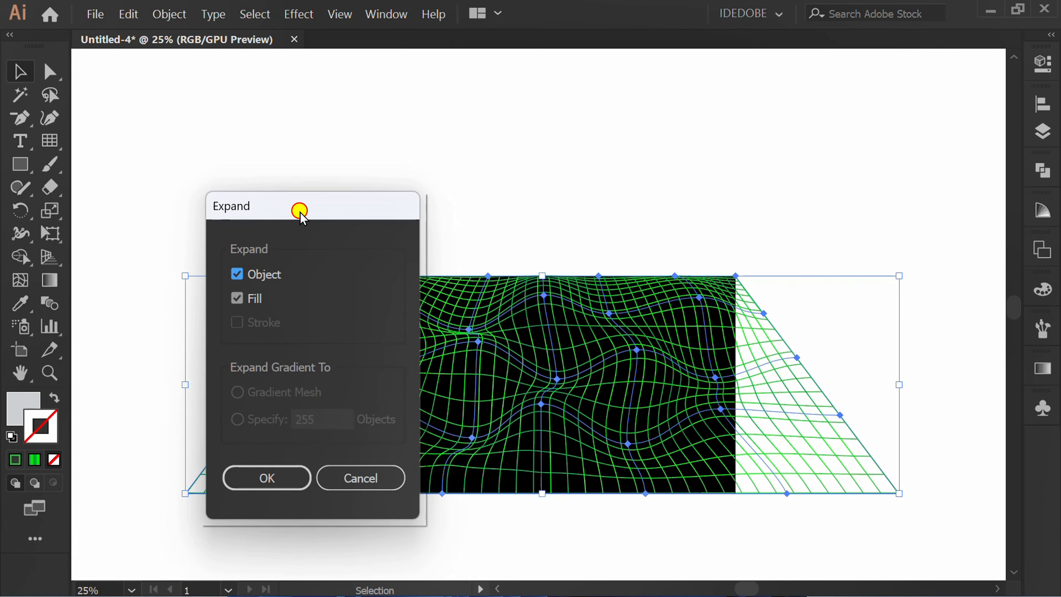
click(267, 478)
click(511, 530)
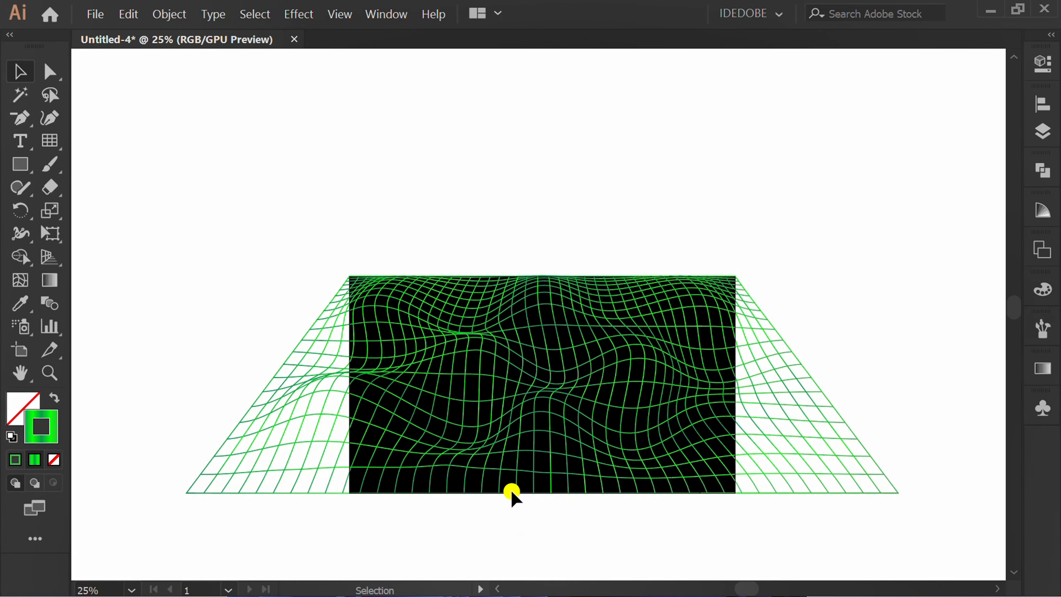
Step: Turn on Trim View to hide the parts of the grid outside the artboard
click(338, 15)
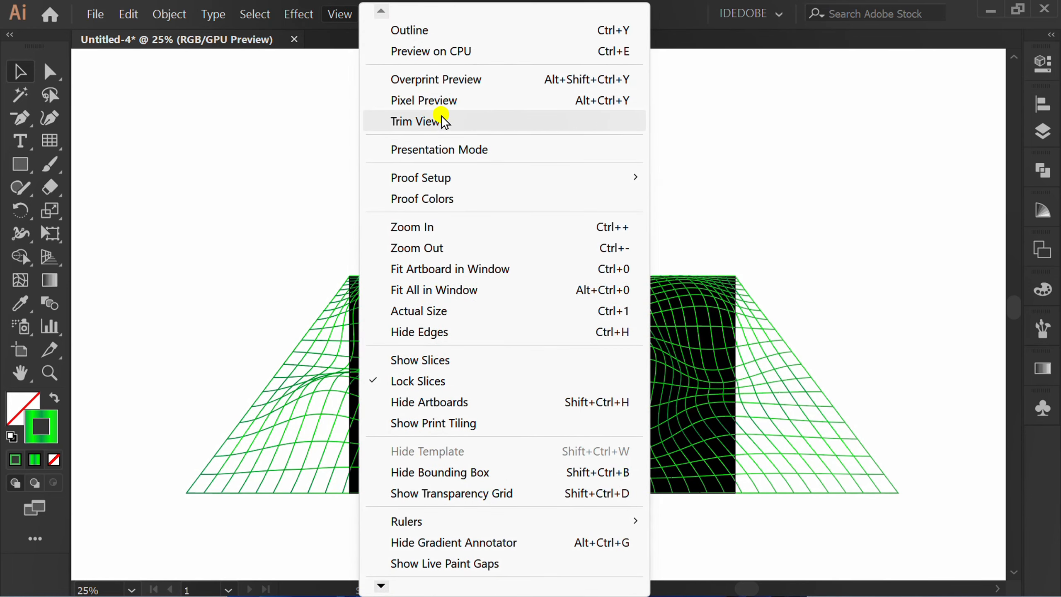
click(455, 120)
alt+scroll(668, 536, up, 1)
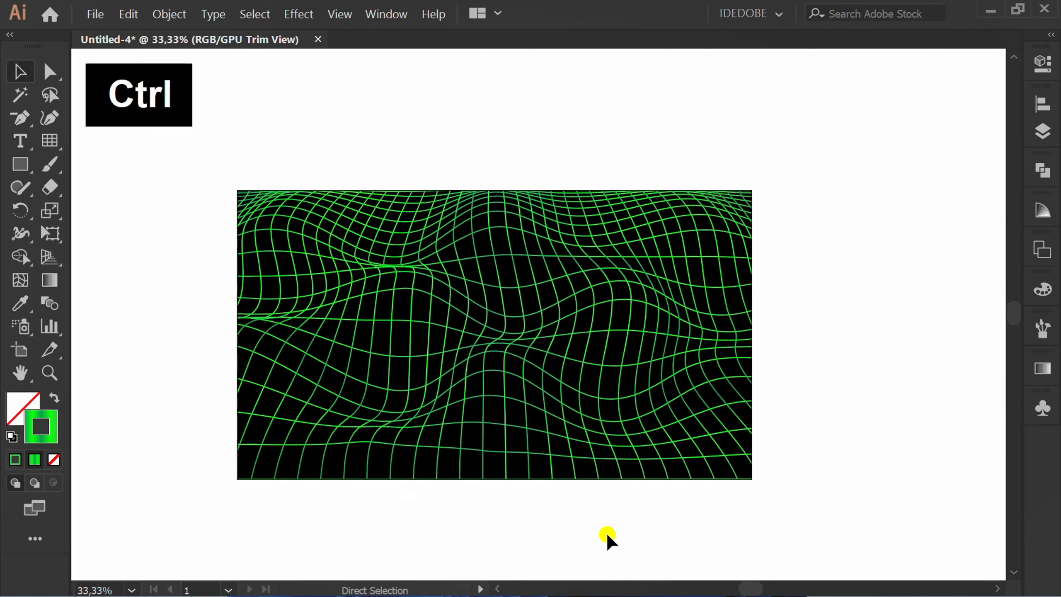
Step: Paste the copied black rectangle in front of the grid and remove its stroke
key(ctrl+f)
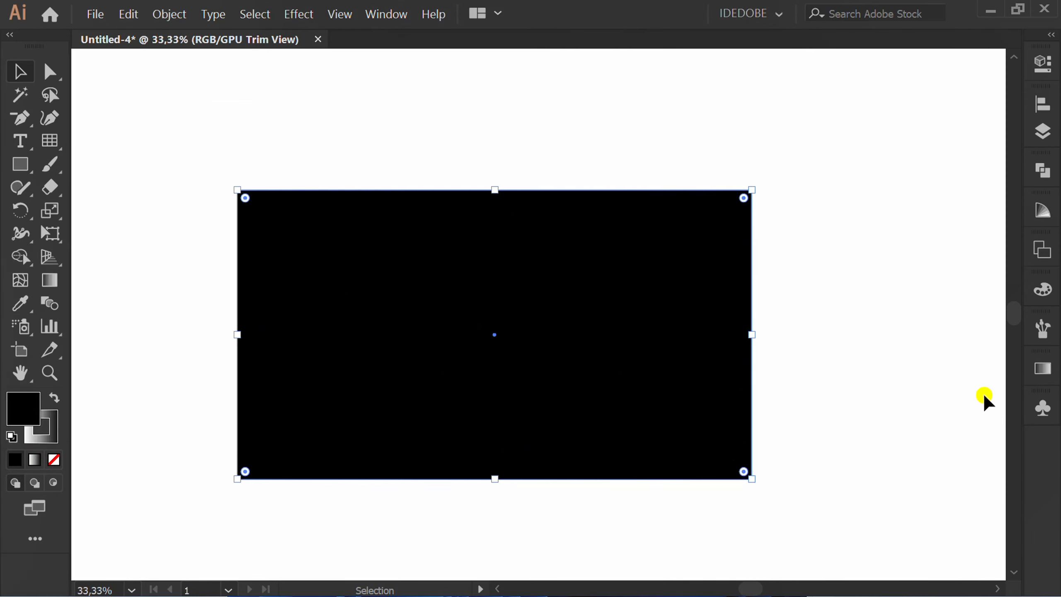
click(1042, 369)
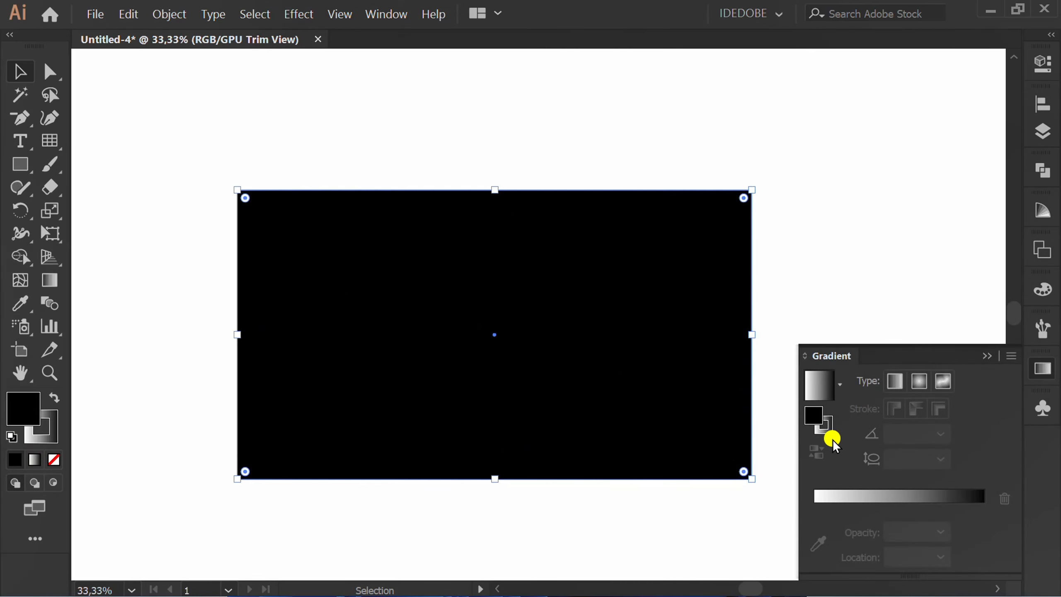
click(825, 427)
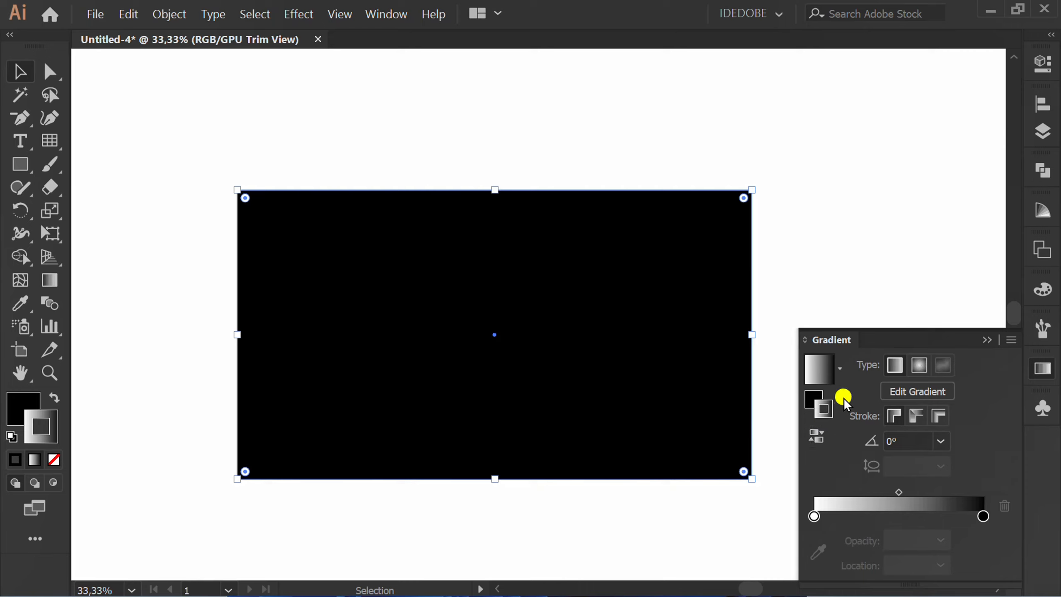
key(slash)
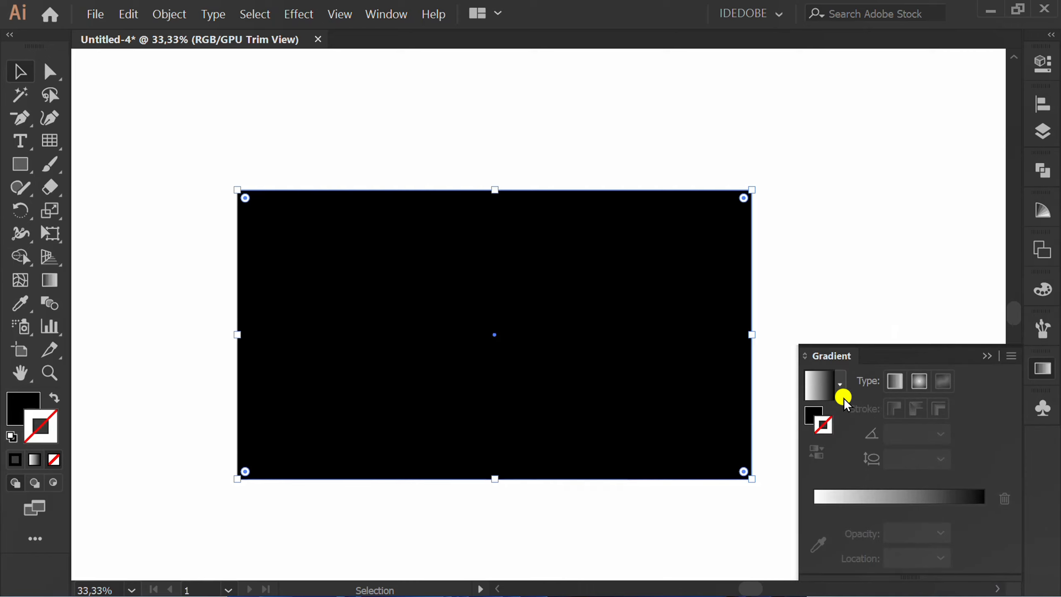
Step: Give the front rectangle a linear gradient fill and change its white stop to black with 0% opacity
click(811, 407)
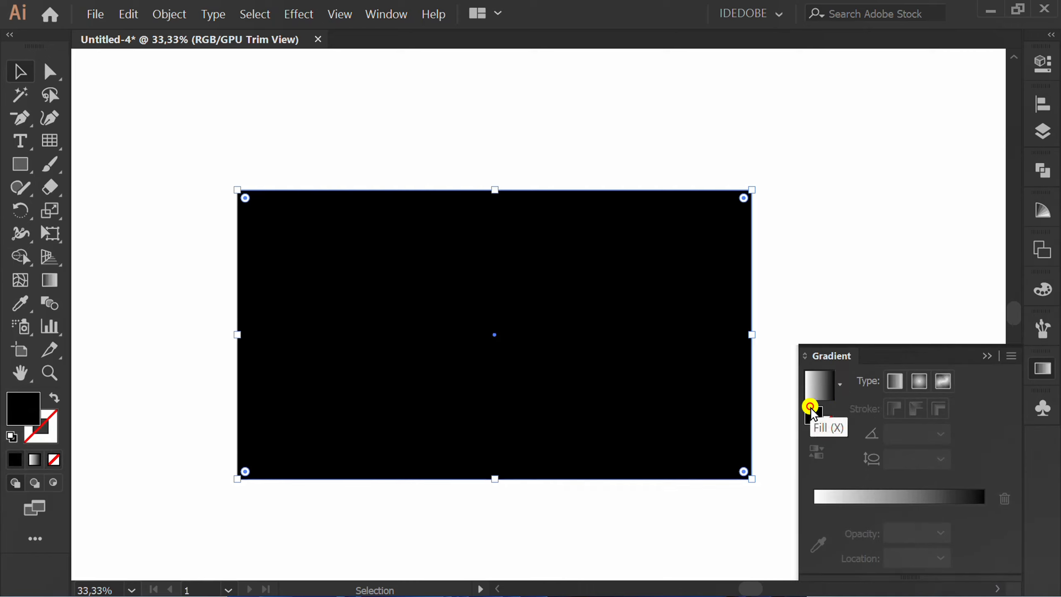
click(819, 383)
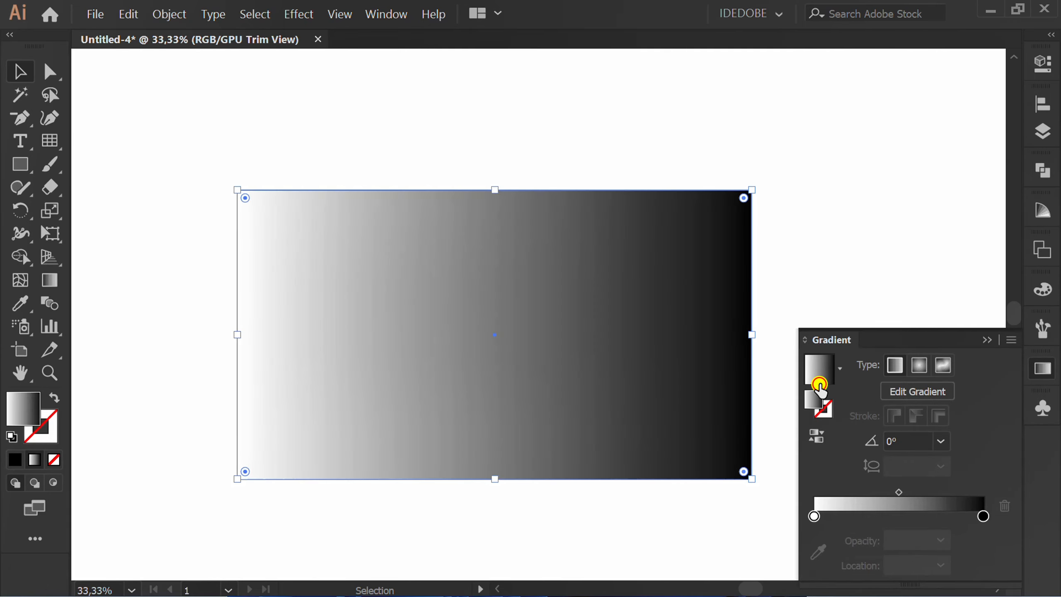
double_click(814, 514)
click(775, 329)
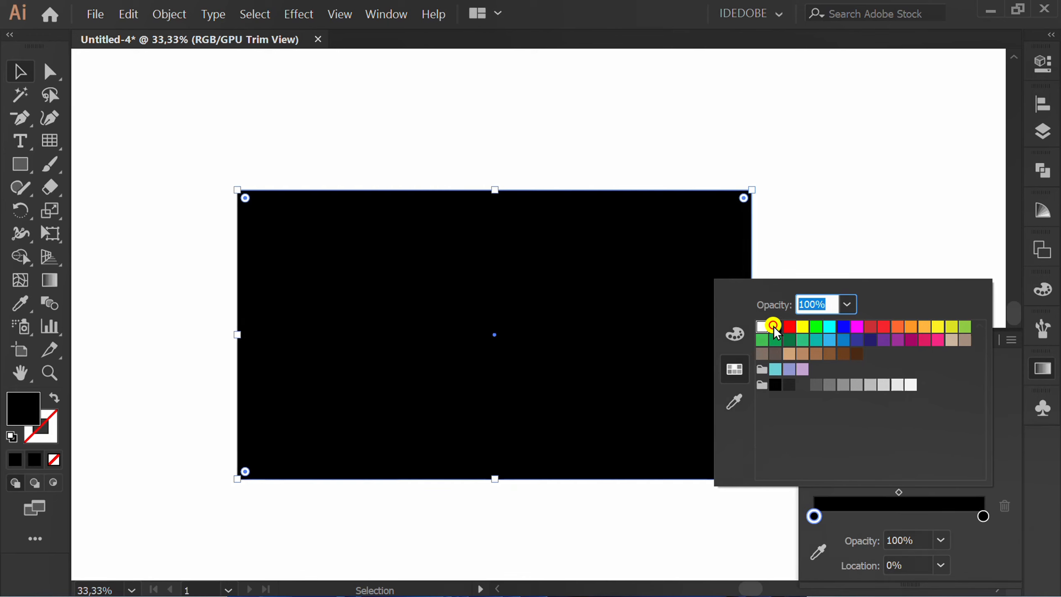
click(848, 303)
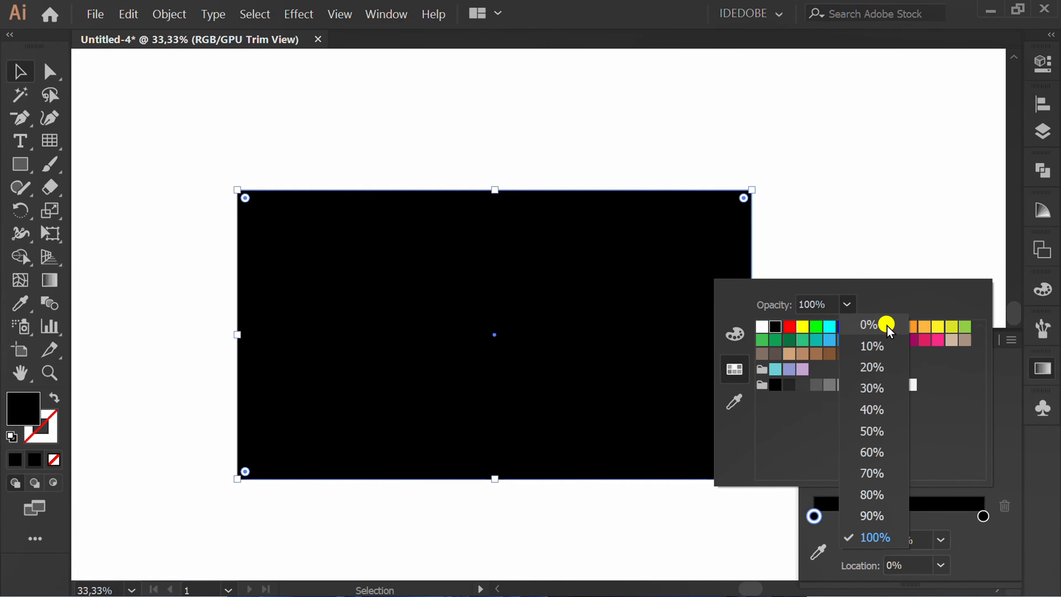
click(887, 325)
click(984, 516)
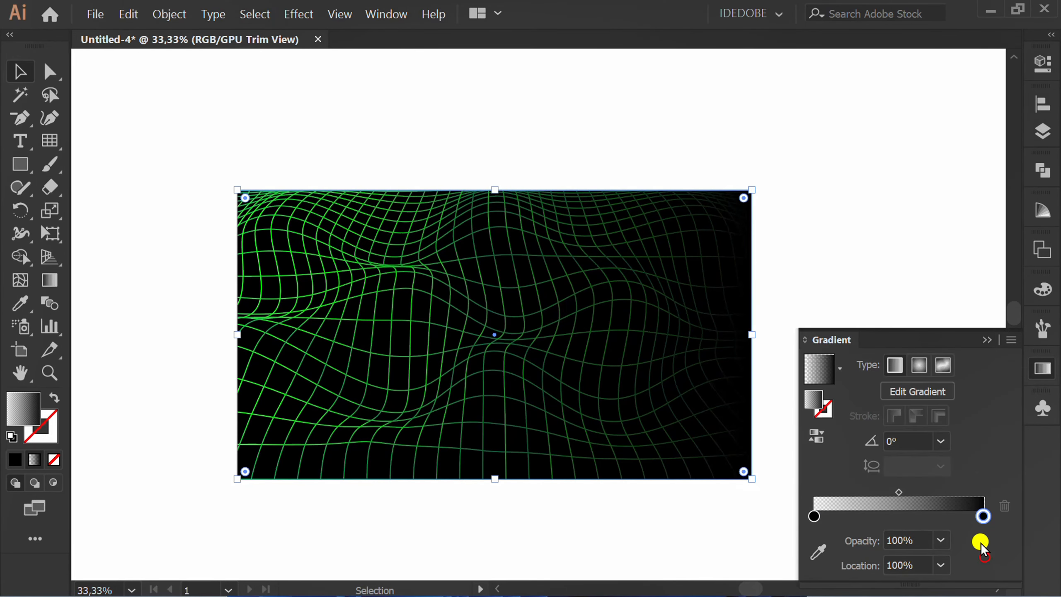
Step: Set the overlay rectangle's gradient angle to 90°
click(941, 442)
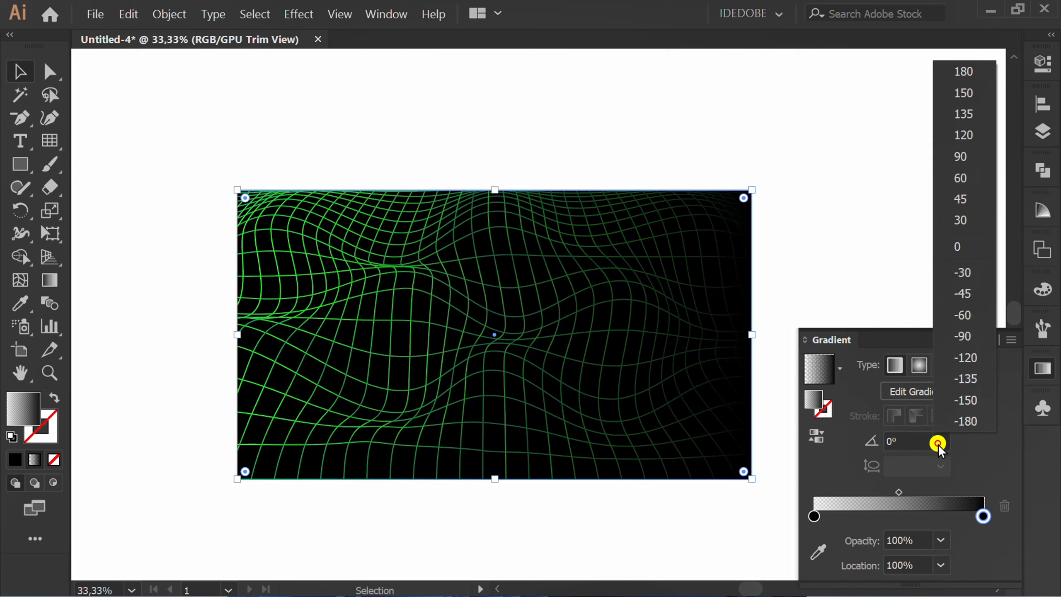
click(969, 156)
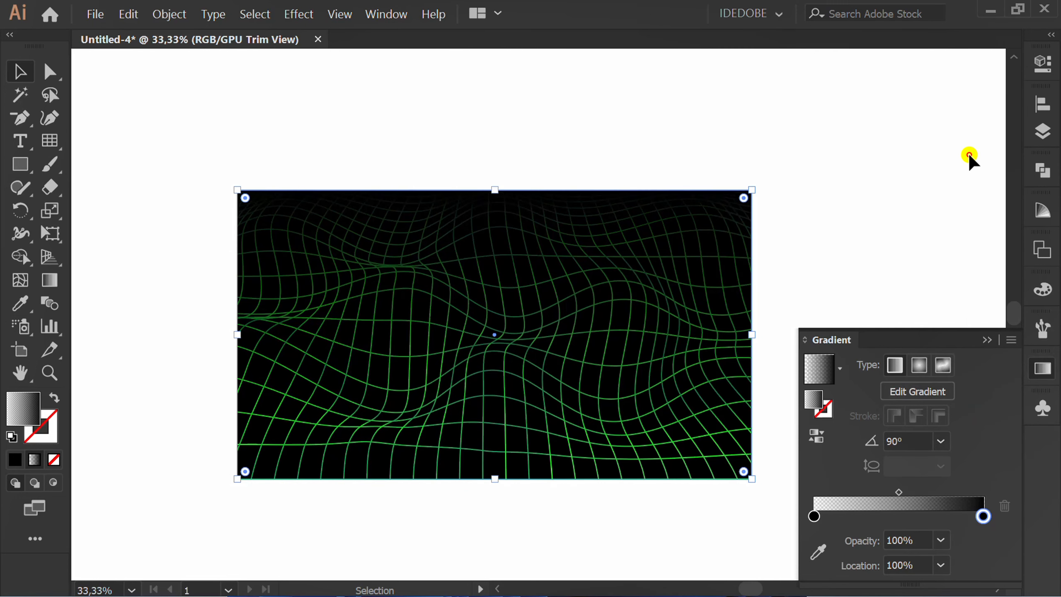
click(986, 340)
Step: With the Gradient tool, extend the gradient's upper end well above the artboard and shift the whole gradient slightly down
key(g)
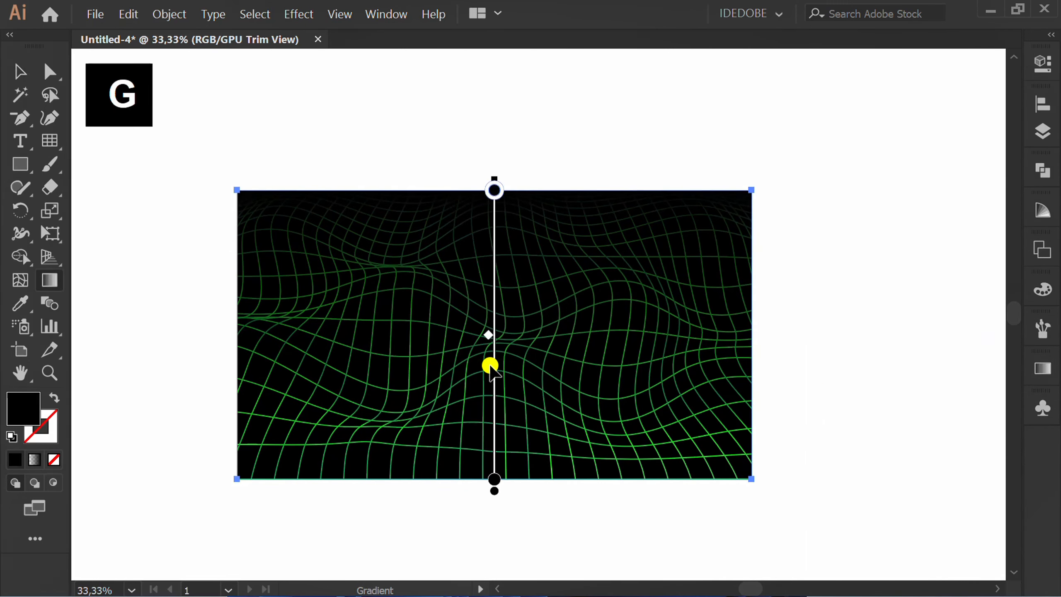
drag(496, 176, 499, 68)
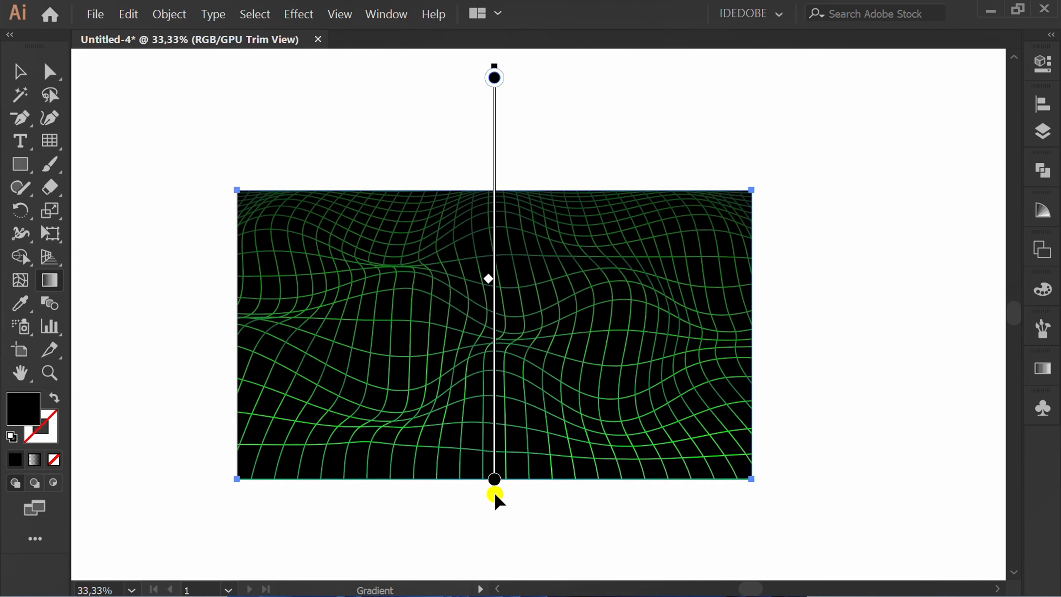
drag(494, 493, 495, 528)
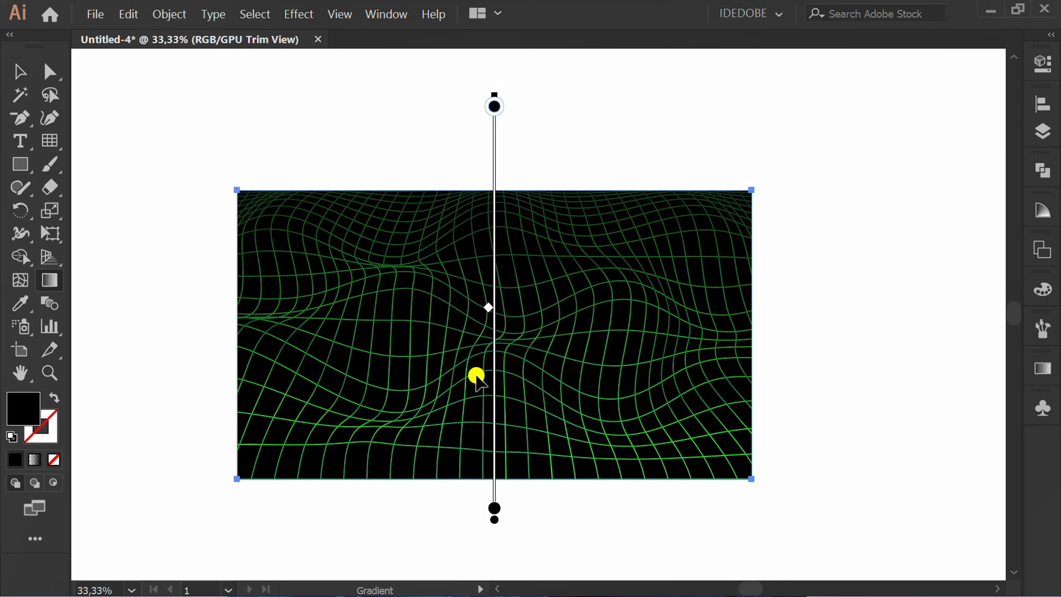
Step: Raise the overlay gradient's midpoint and its lower transparent stop to brighten the grid, and deselect the rectangle
drag(488, 307, 488, 232)
mouse_move(496, 509)
mouse_down()
mouse_move(495, 394)
mouse_move(502, 457)
mouse_up()
key(v)
click(411, 527)
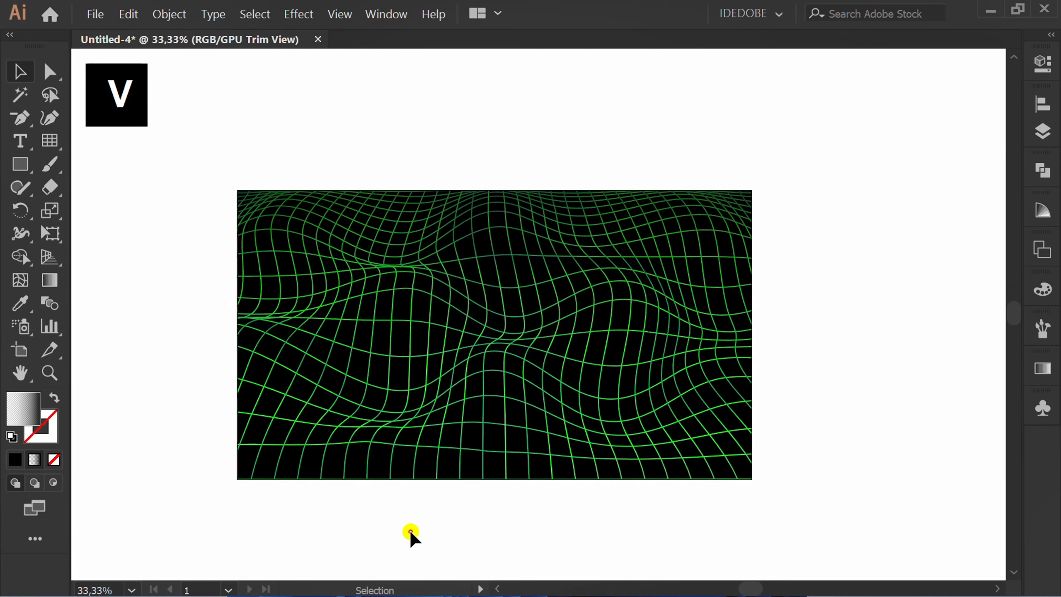
key(ctrl+=)
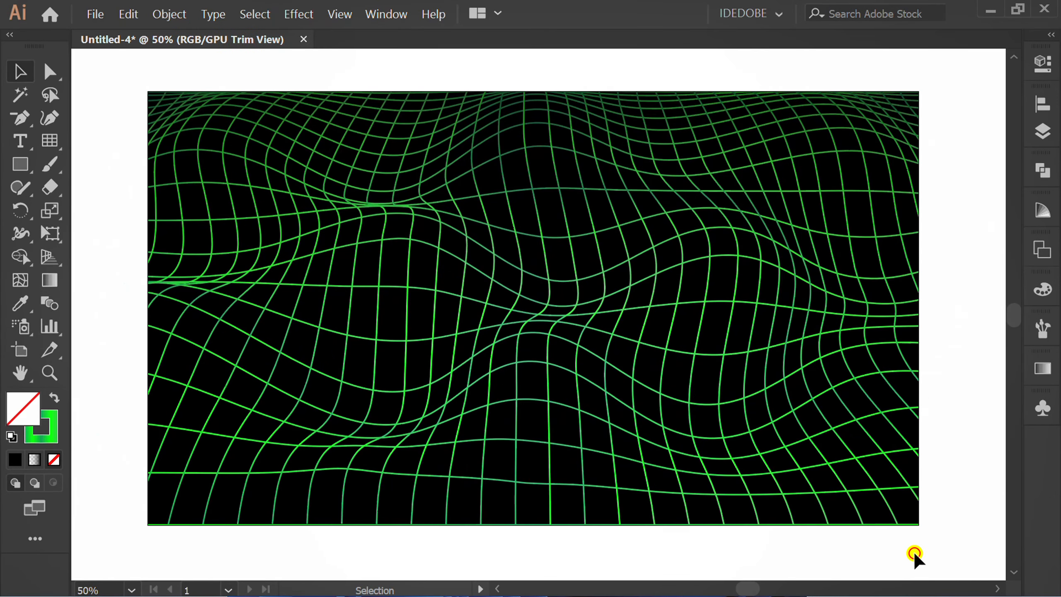